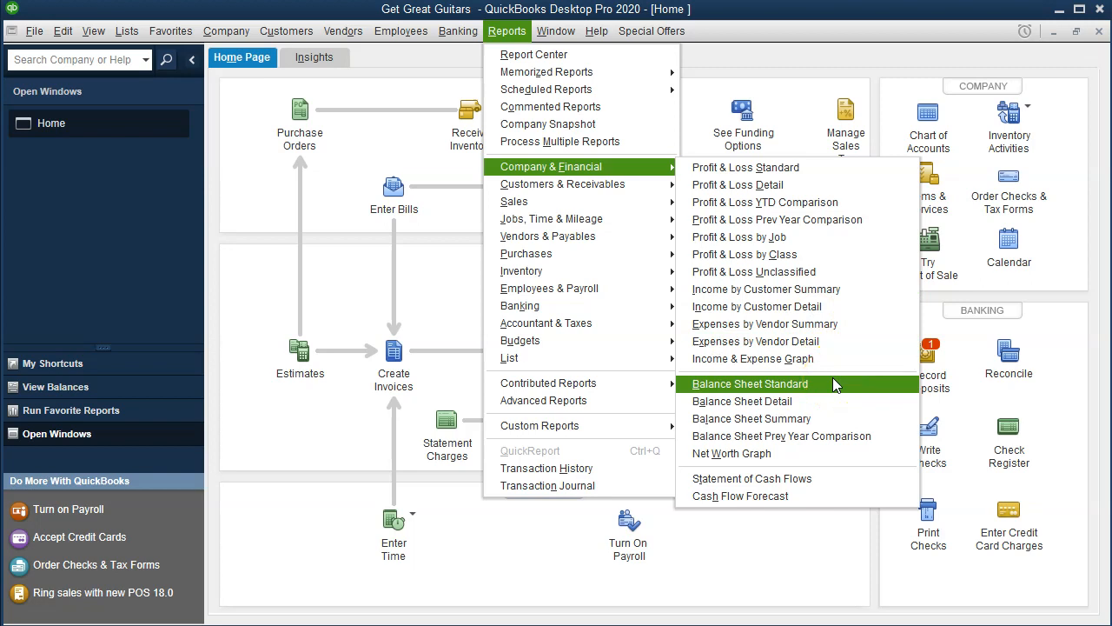
- Open the Balance Sheet Standard report and set its date range from 01/01/2020 to 12/31/2020
{"action": "left_click", "coordinate": [840, 441]}
{"action": "left_click", "coordinate": [831, 391]}
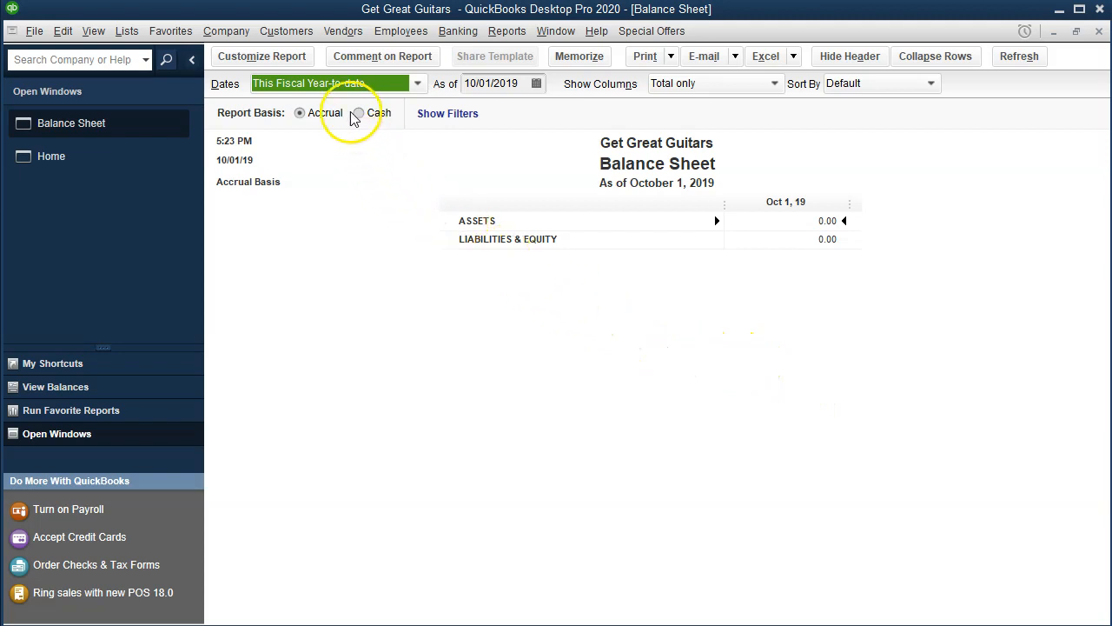
{"action": "left_click", "coordinate": [309, 63]}
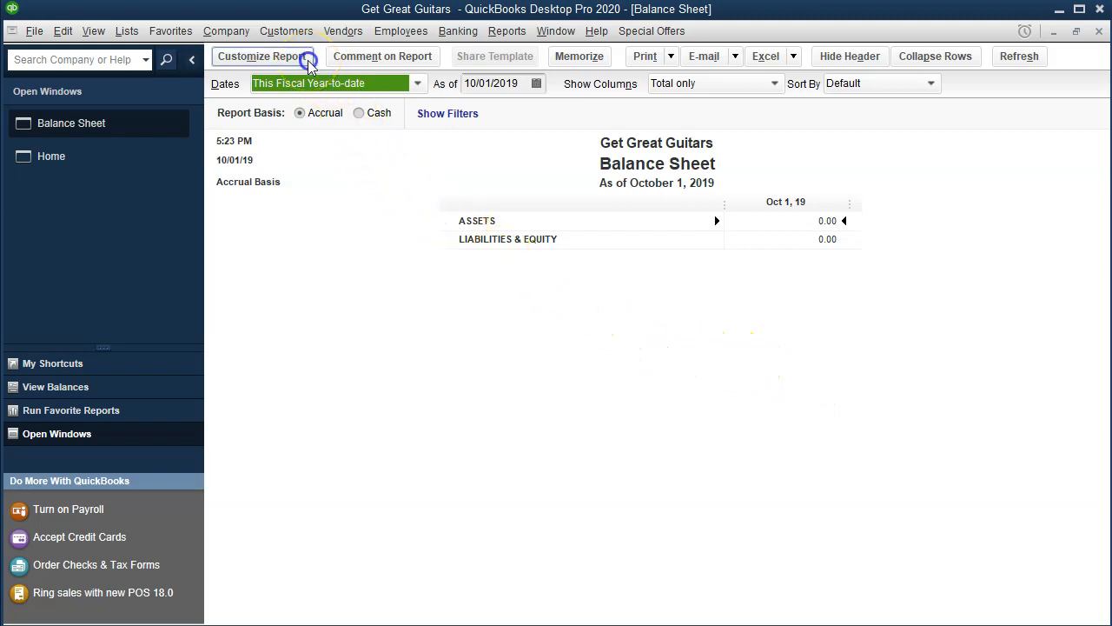
{"action": "key", "text": "Tab"}
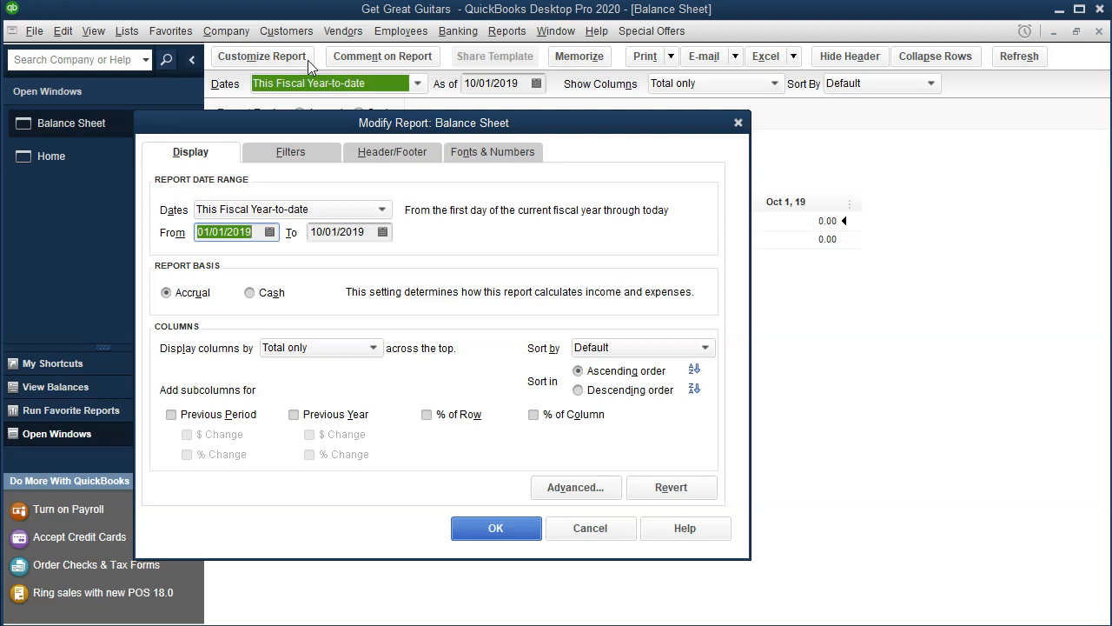
{"action": "type", "text": "01/01/2020"}
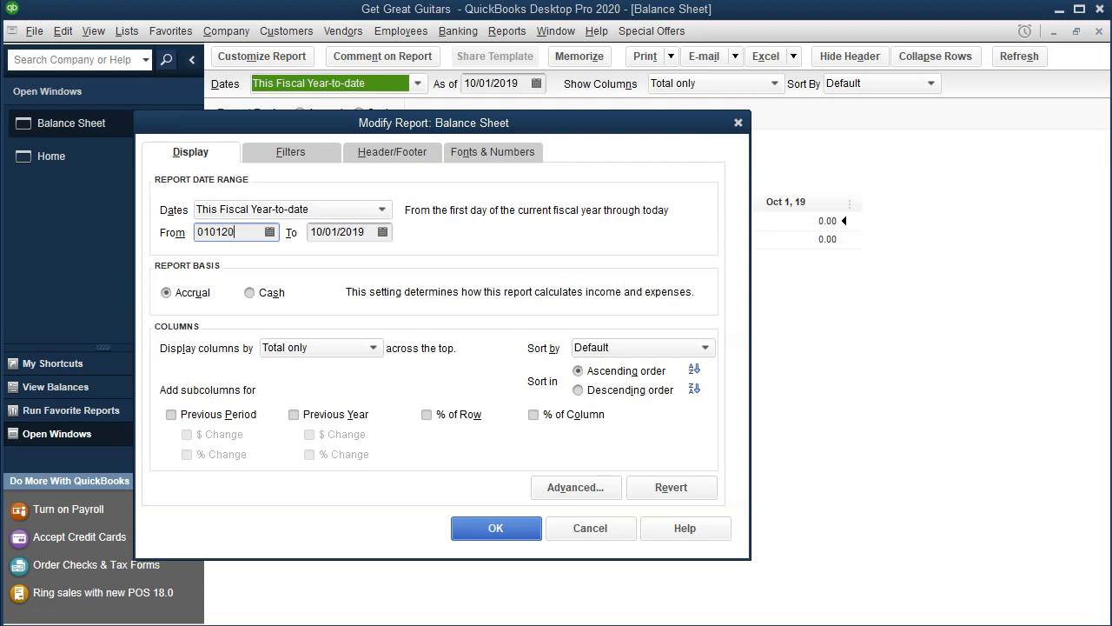
{"action": "key", "text": "Tab"}
{"action": "type", "text": "12/31/2020"}
{"action": "key", "text": "Tab"}
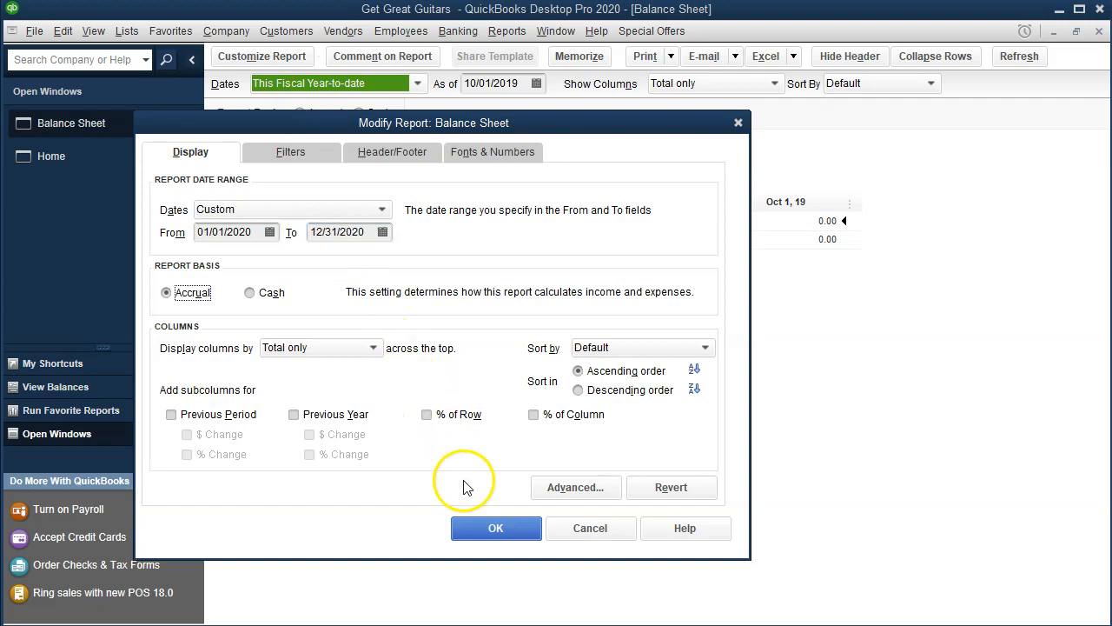
{"action": "left_click", "coordinate": [491, 528]}
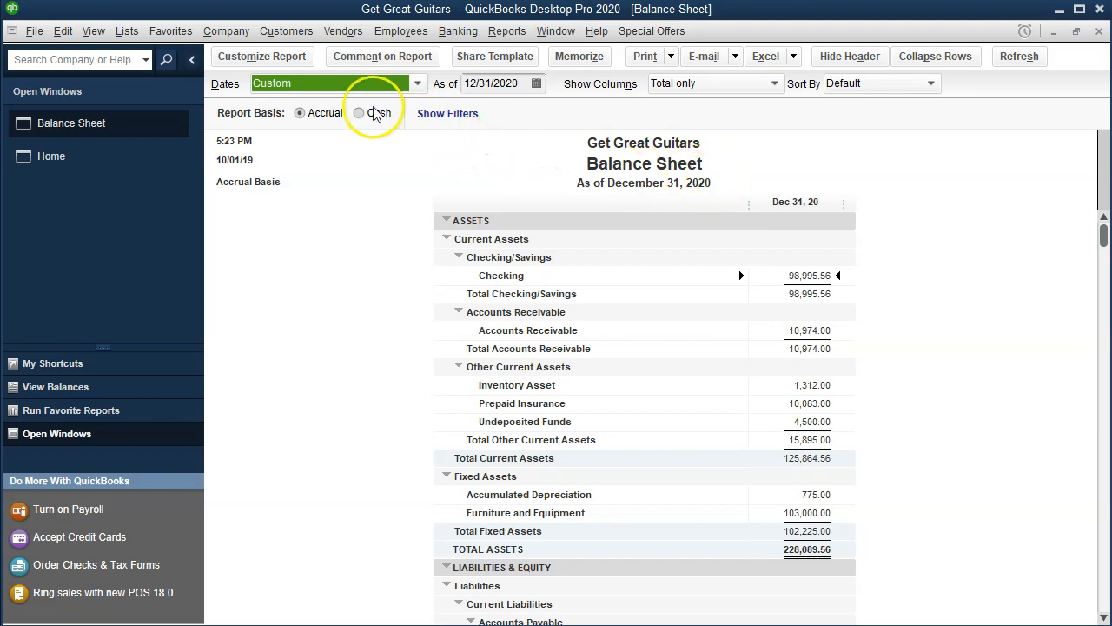
- Customize the balance sheet to end on 02/29/2020 and display its columns by month
{"action": "left_click", "coordinate": [276, 58]}
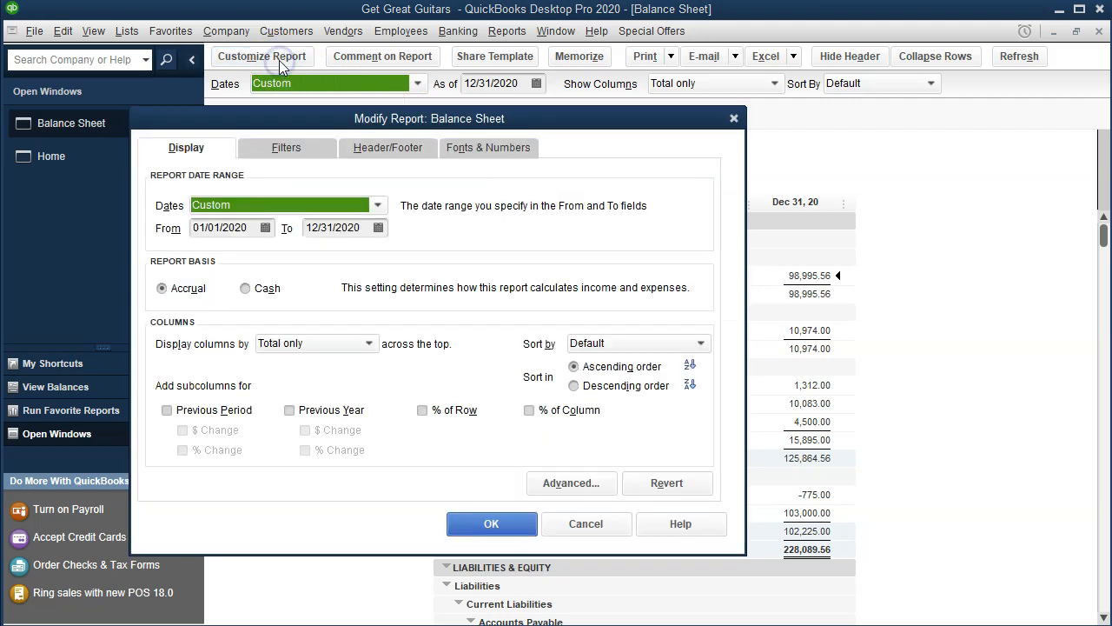
{"action": "left_click_drag", "start_coordinate": [308, 119], "coordinate": [490, 100]}
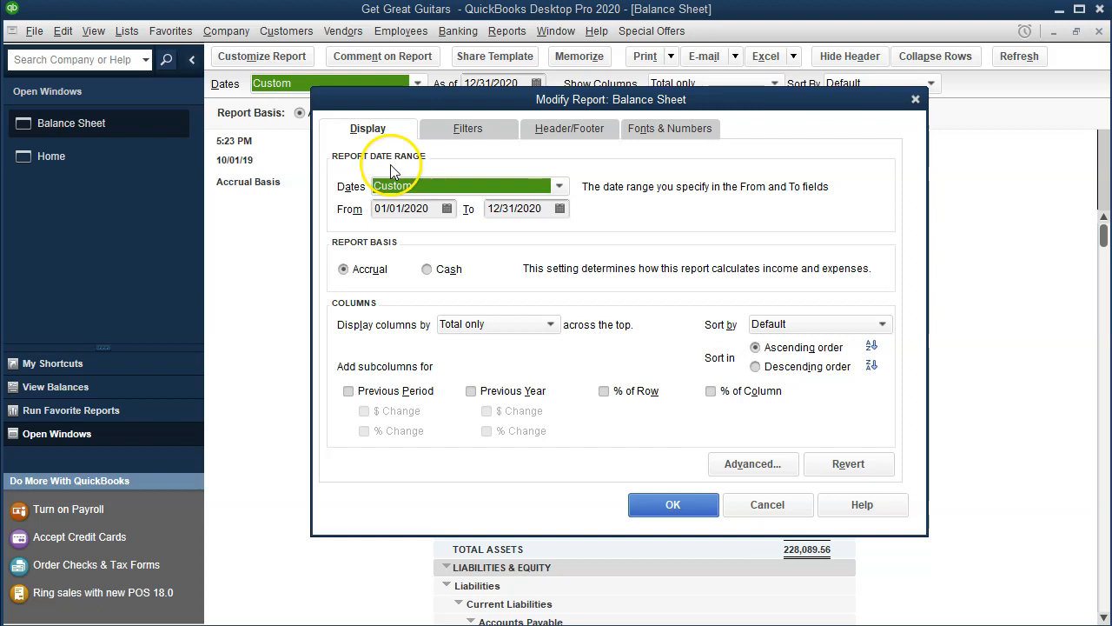
{"action": "left_click", "coordinate": [428, 210]}
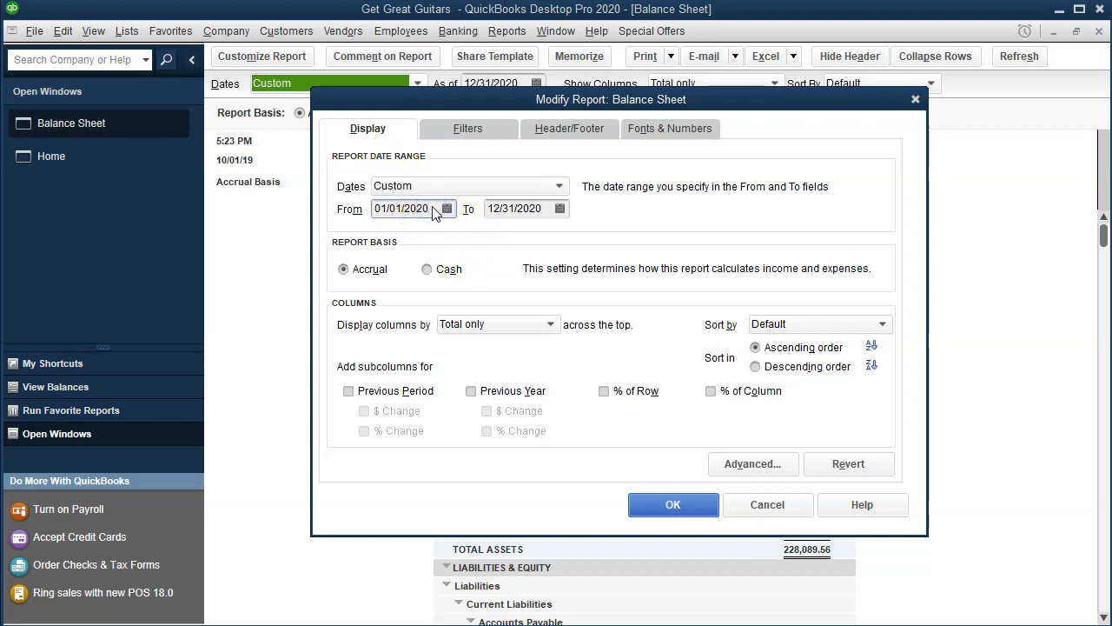
{"action": "key", "text": "Tab"}
{"action": "type", "text": "02/29"}
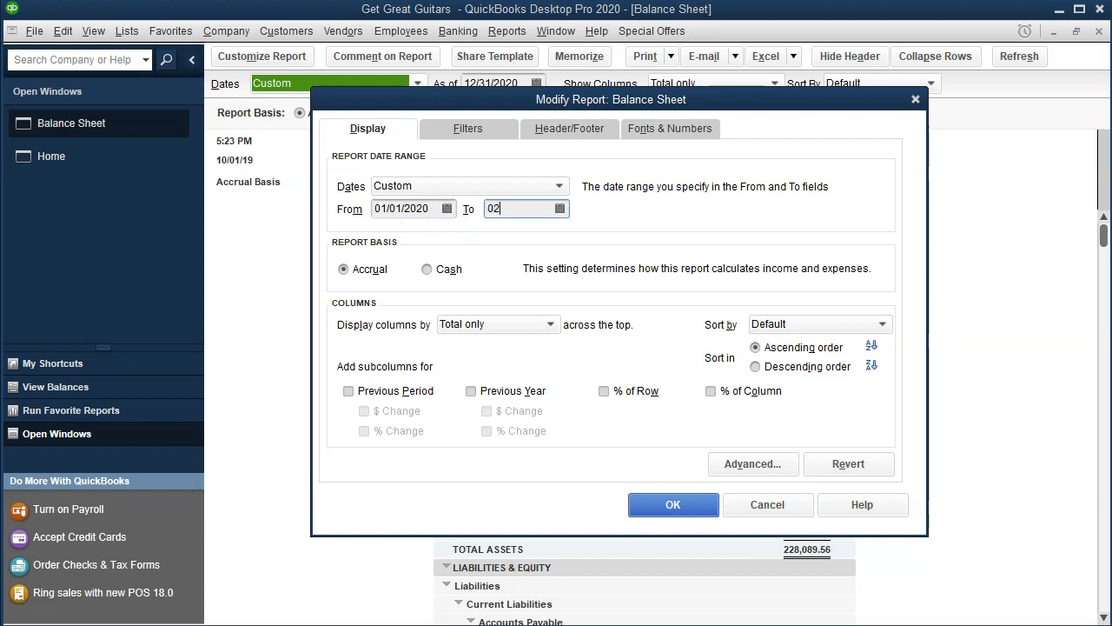
{"action": "key", "text": "Tab"}
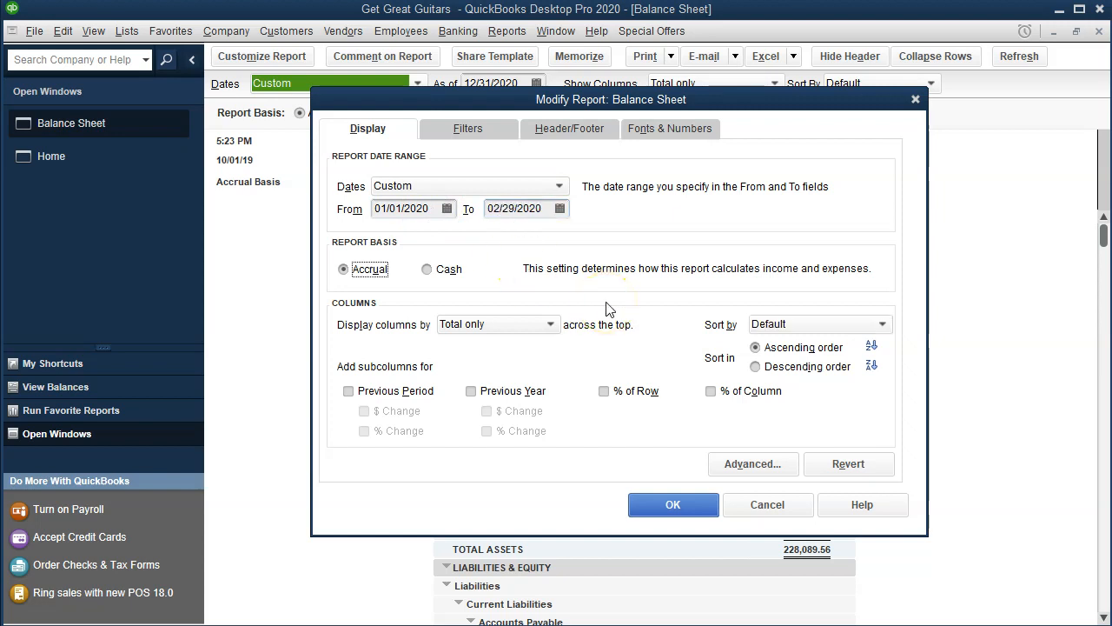
{"action": "left_click", "coordinate": [547, 326]}
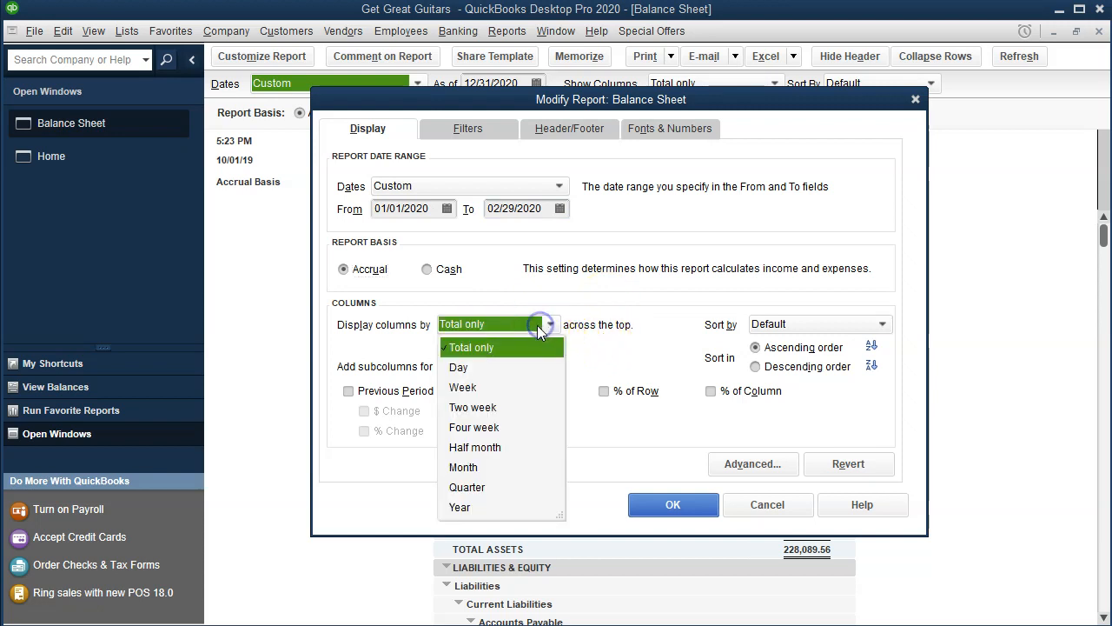
{"action": "left_click", "coordinate": [489, 466]}
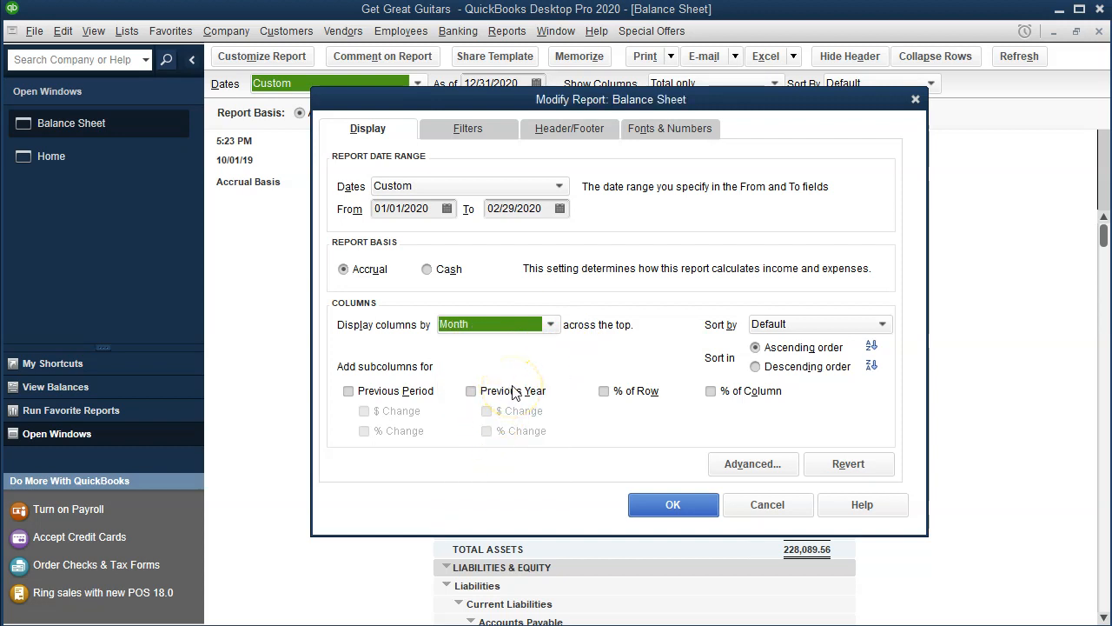
{"action": "left_click", "coordinate": [671, 507]}
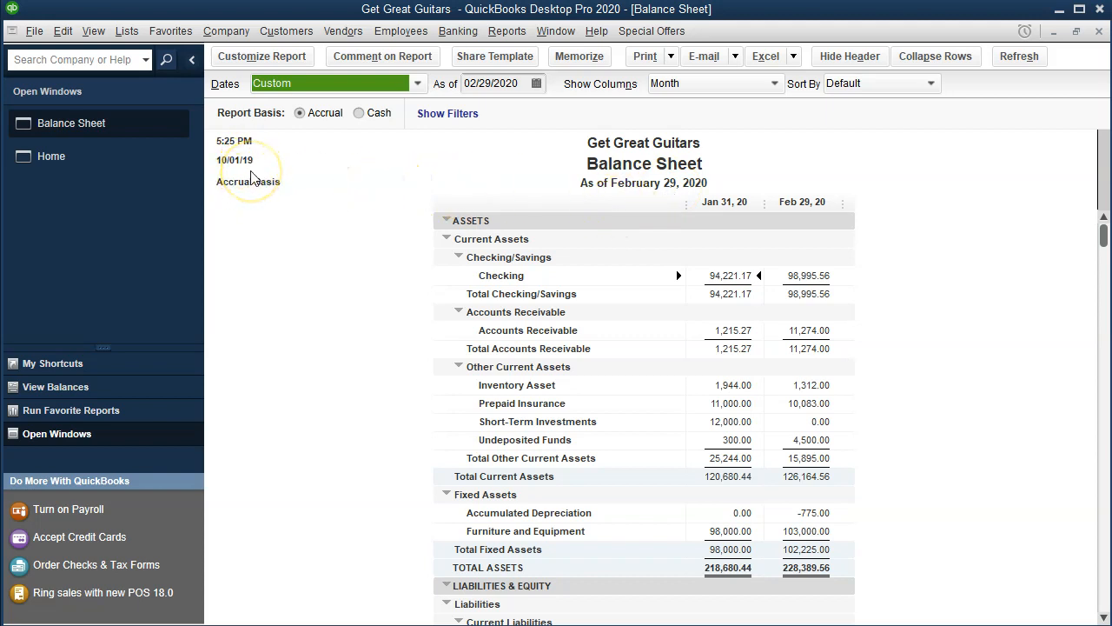
- Remove the date prepared, time prepared and report basis from the balance sheet's header
{"action": "left_click", "coordinate": [260, 61]}
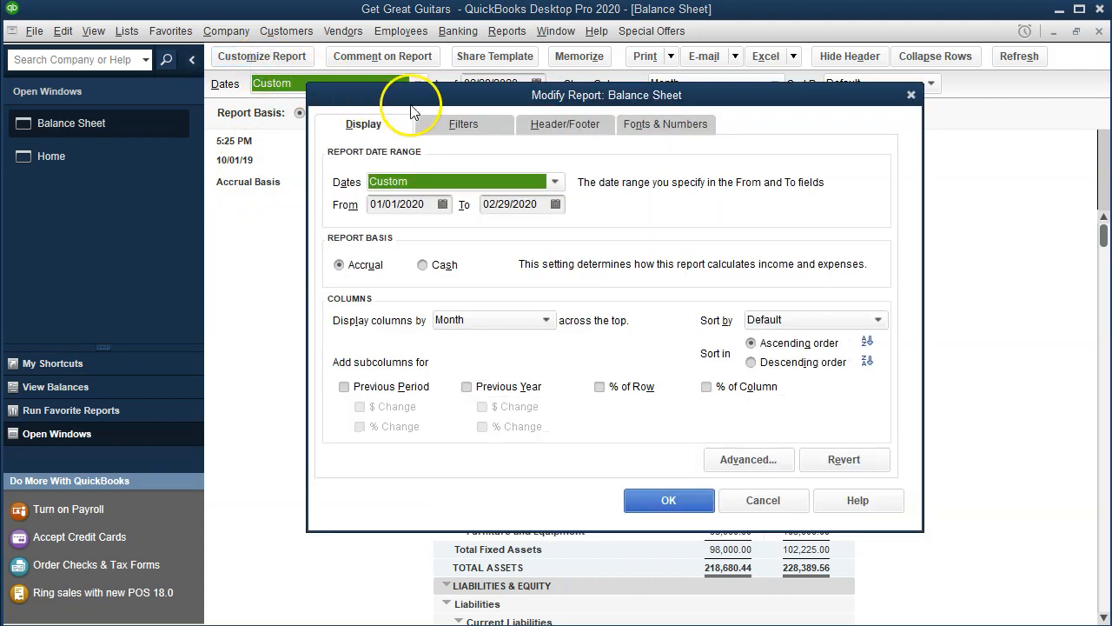
{"action": "left_click", "coordinate": [564, 126]}
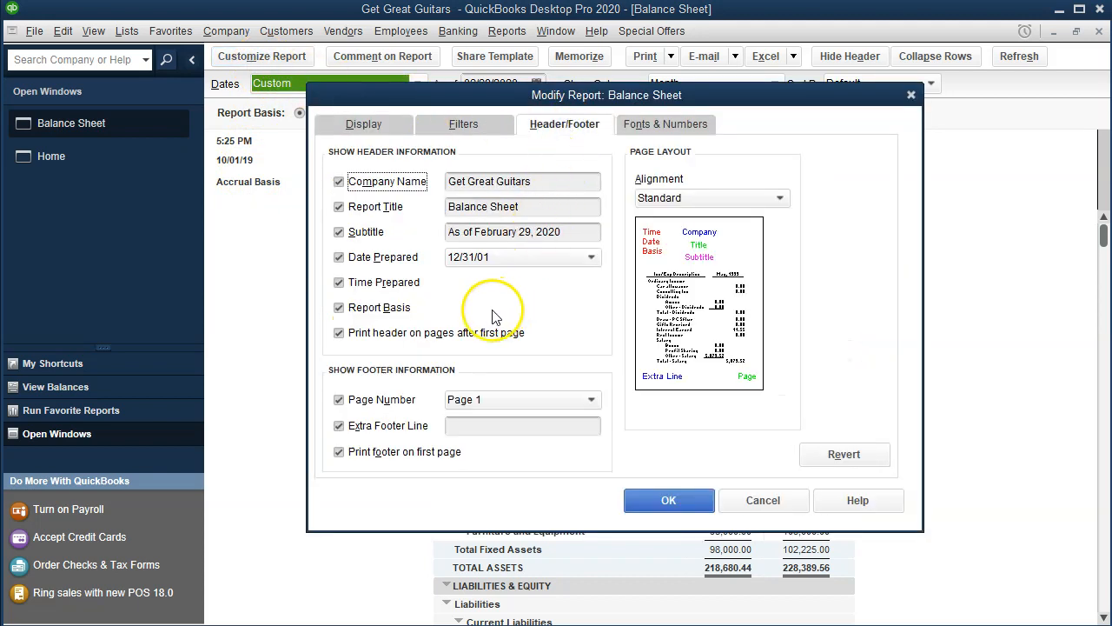
{"action": "left_click", "coordinate": [338, 257]}
{"action": "left_click", "coordinate": [339, 283]}
{"action": "left_click", "coordinate": [338, 308]}
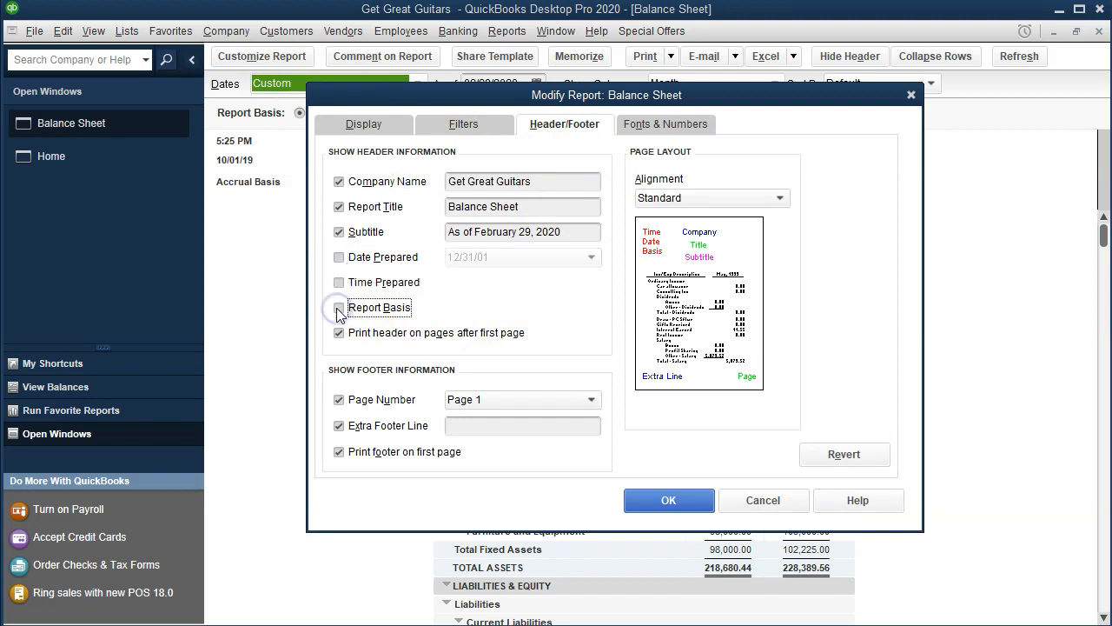
{"action": "left_click", "coordinate": [664, 500]}
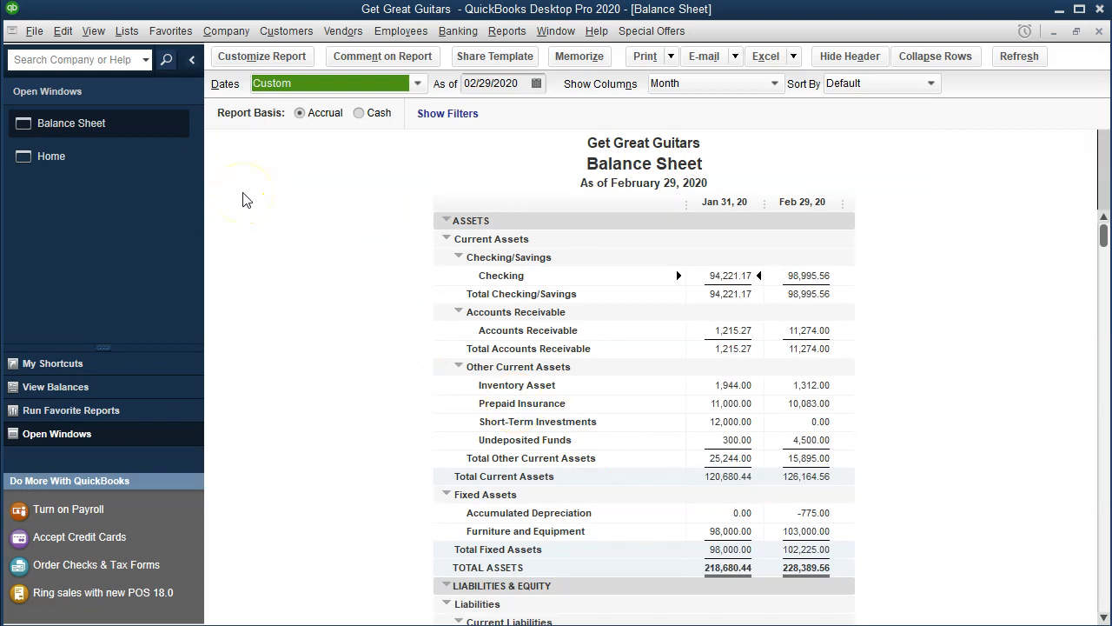
- Change the report title in the header settings to "Comparative Balance Sheet"
{"action": "left_click", "coordinate": [277, 63]}
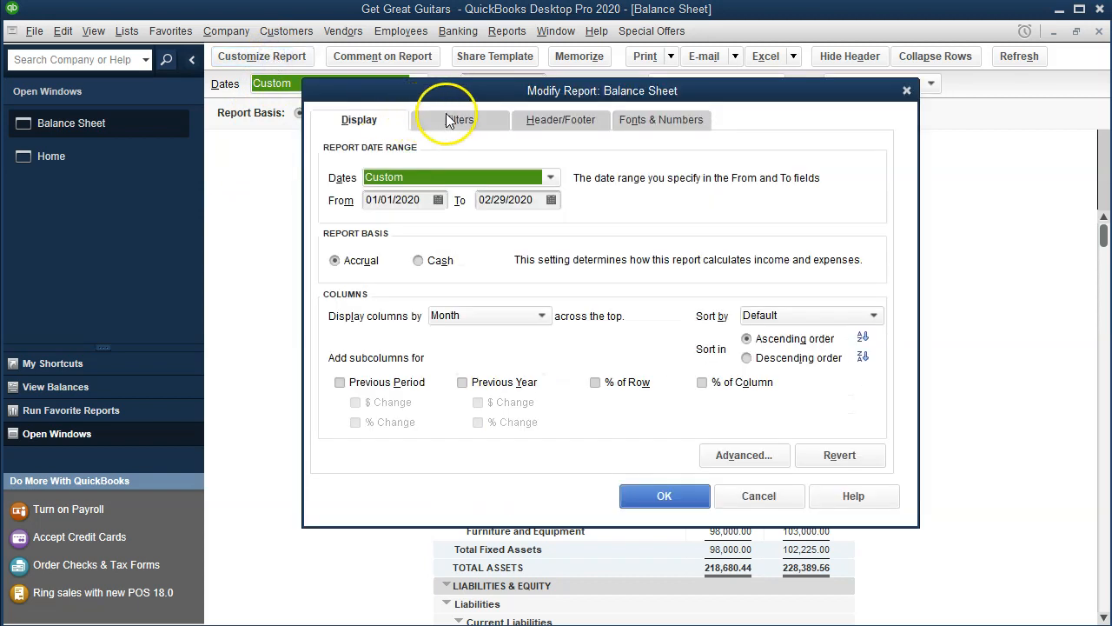
{"action": "left_click", "coordinate": [535, 121]}
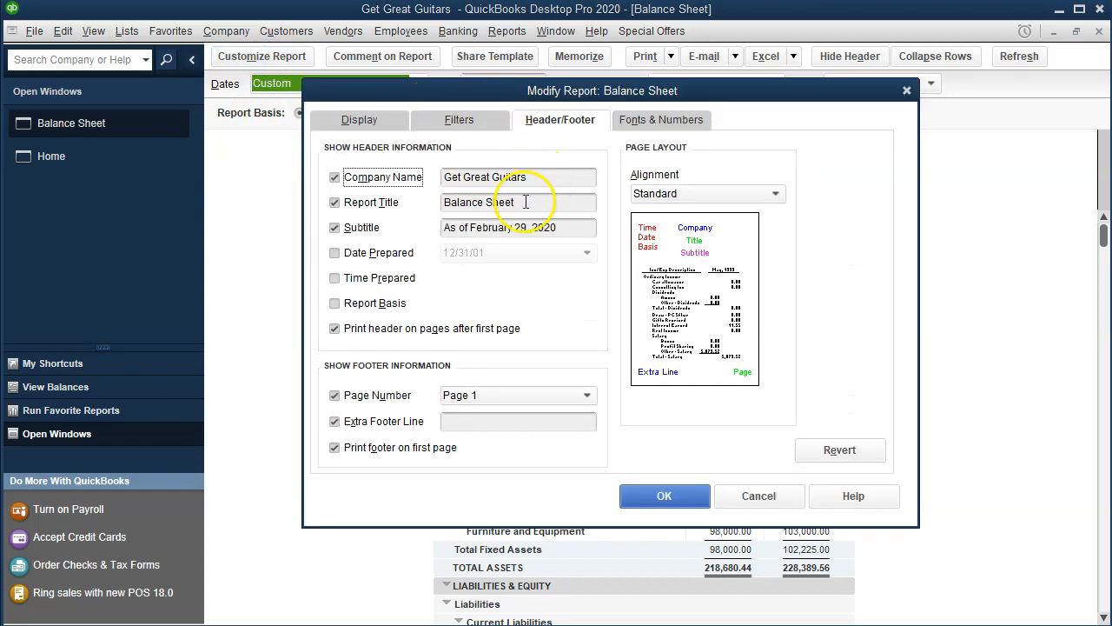
{"action": "left_click", "coordinate": [446, 203]}
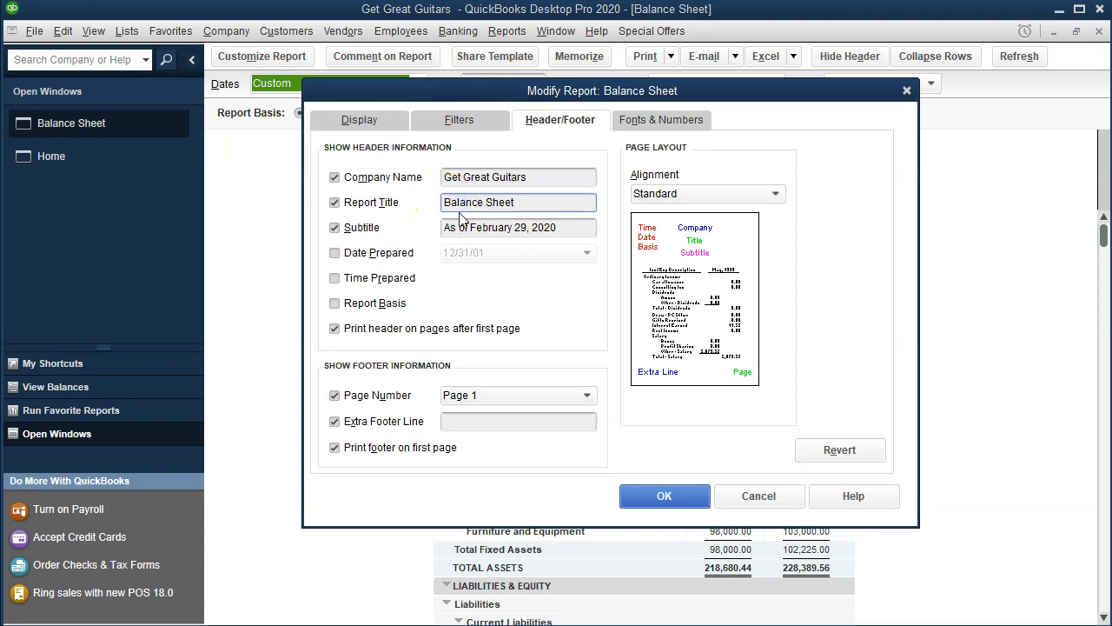
{"action": "type", "text": "Comparative"}
- Replace the report subtitle with "Jan. & Feb. 2020" and apply the header changes
{"action": "left_click", "coordinate": [532, 227]}
{"action": "key", "text": "BackSpace"}
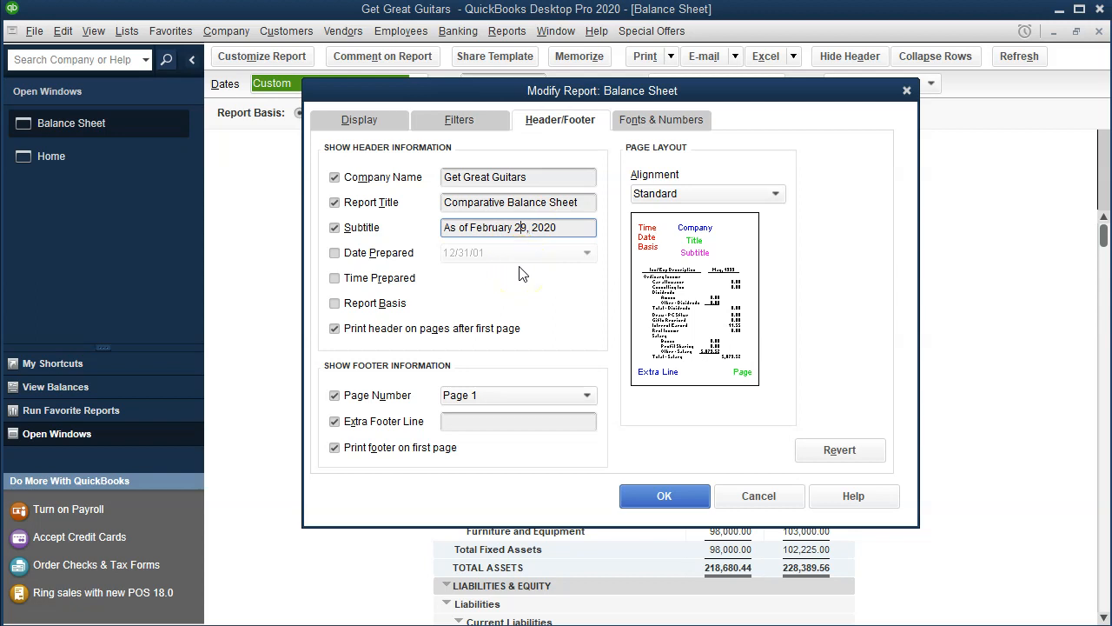
{"action": "key", "text": "BackSpace"}
{"action": "key", "text": "BackSpace"}
{"action": "key", "text": "BackSpace"}
{"action": "key", "text": "BackSpace"}
{"action": "key", "text": "BackSpace"}
{"action": "key", "text": "BackSpace"}
{"action": "key", "text": "BackSpace"}
{"action": "key", "text": "BackSpace"}
{"action": "key", "text": "BackSpace"}
{"action": "key", "text": "BackSpace"}
{"action": "key", "text": "BackSpace"}
{"action": "key", "text": "BackSpace"}
{"action": "key", "text": "BackSpace"}
{"action": "key", "text": "BackSpace"}
{"action": "key", "text": "BackSpace"}
{"action": "key", "text": "BackSpace"}
{"action": "key", "text": "BackSpace"}
{"action": "key", "text": "BackSpace"}
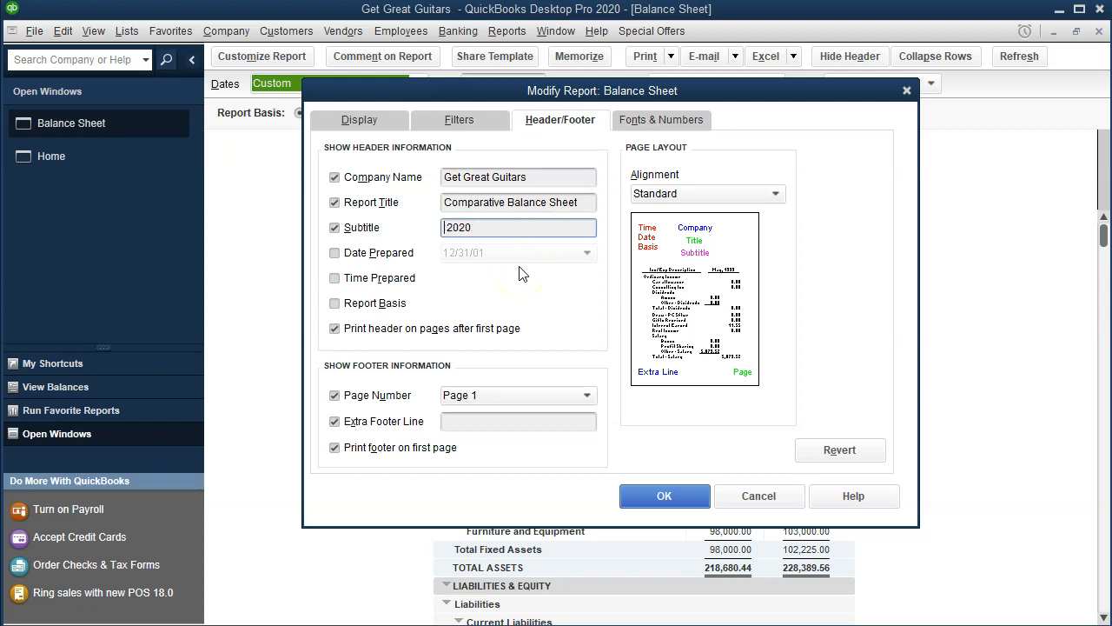
{"action": "type", "text": "Janua"}
{"action": "key", "text": "BackSpace"}
{"action": "key", "text": "BackSpace"}
{"action": "type", "text": ". & Feb."}
{"action": "left_click", "coordinate": [646, 490]}
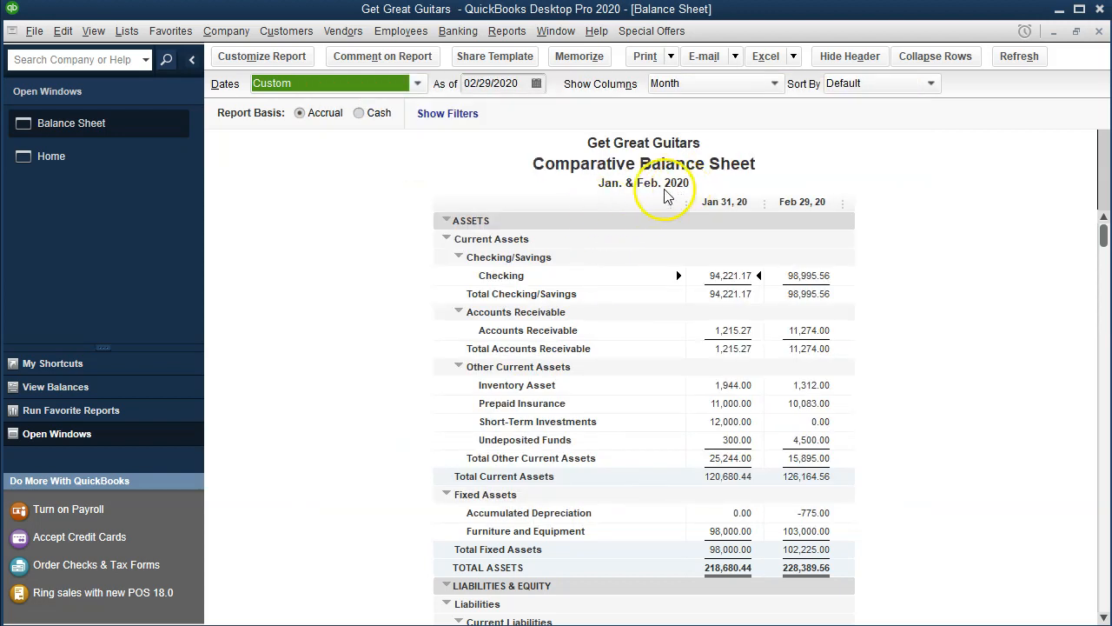
- Open the balance sheet's display customization settings
{"action": "left_click", "coordinate": [266, 56]}
{"action": "left_click", "coordinate": [335, 115]}
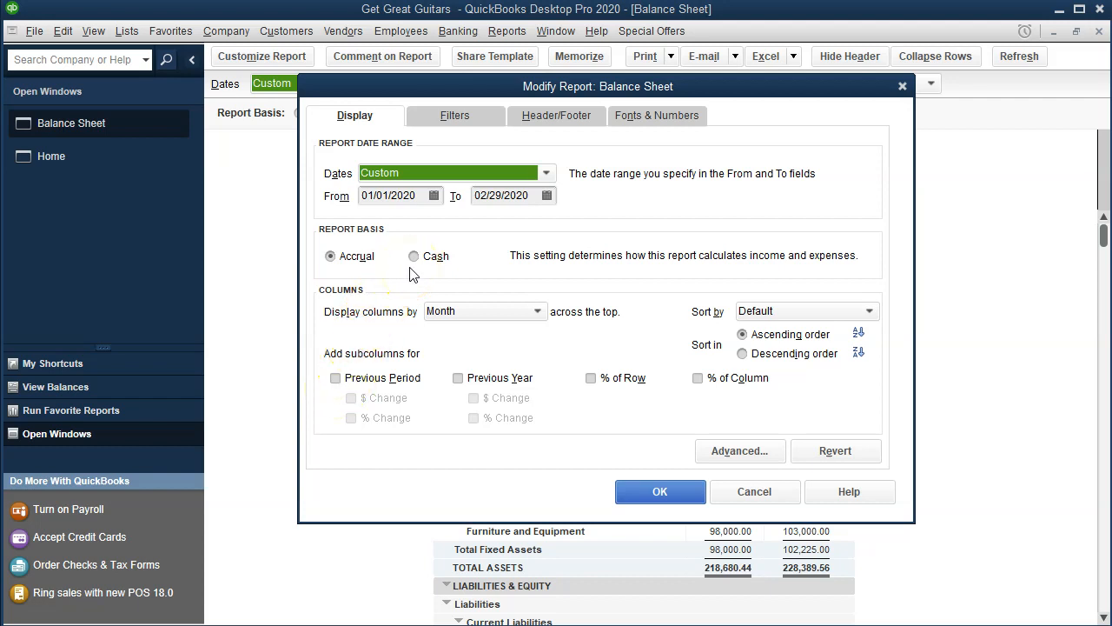
{"action": "left_click", "coordinate": [460, 317]}
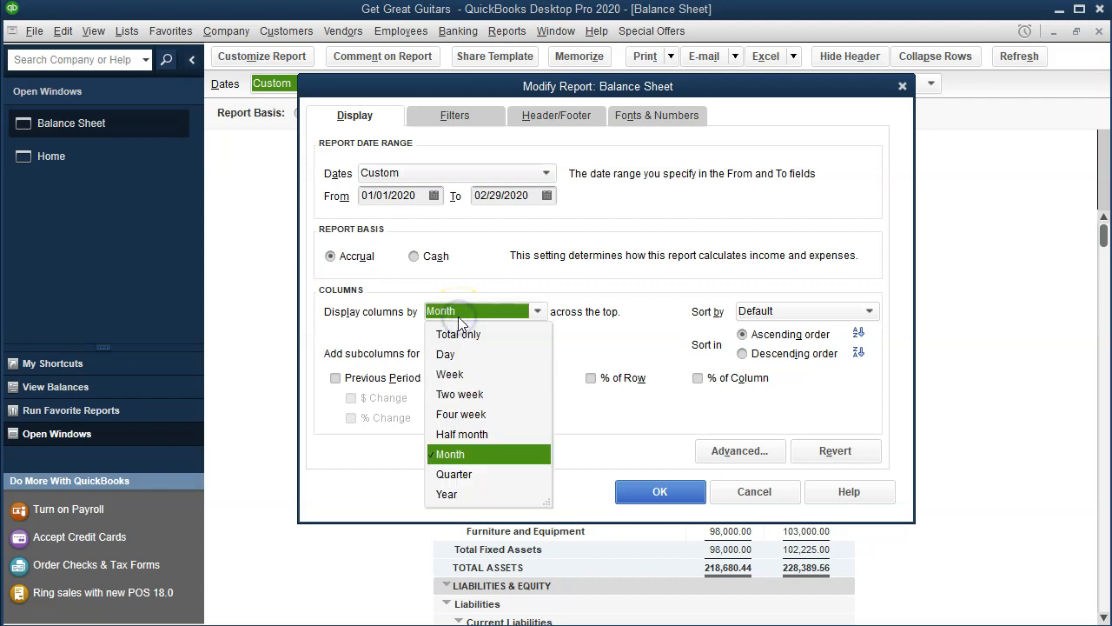
{"action": "left_click", "coordinate": [460, 337]}
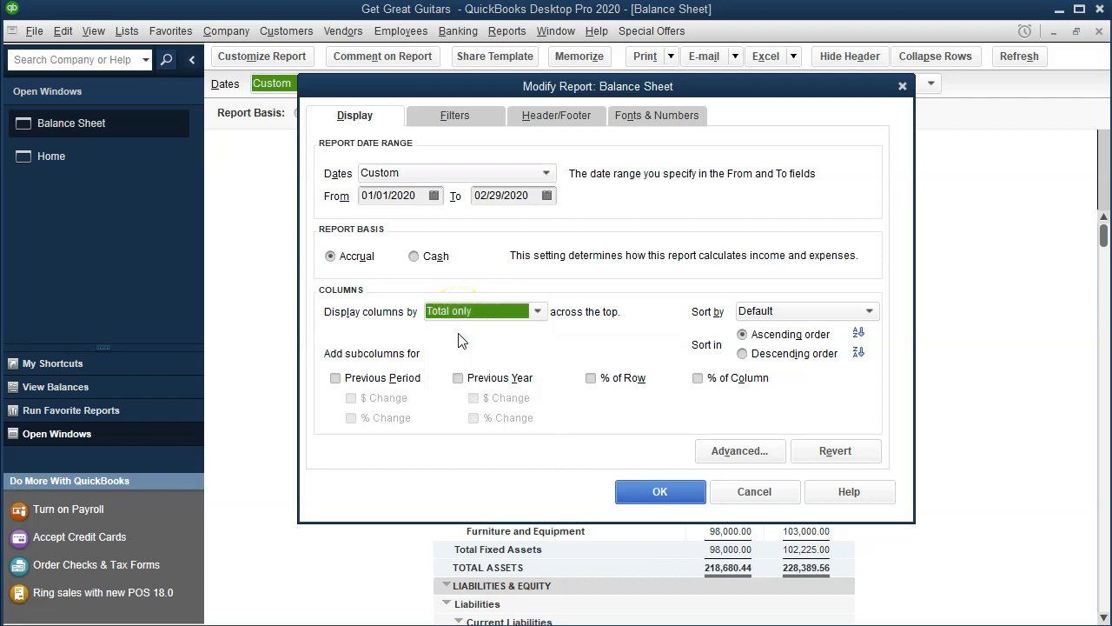
{"action": "left_click", "coordinate": [496, 313]}
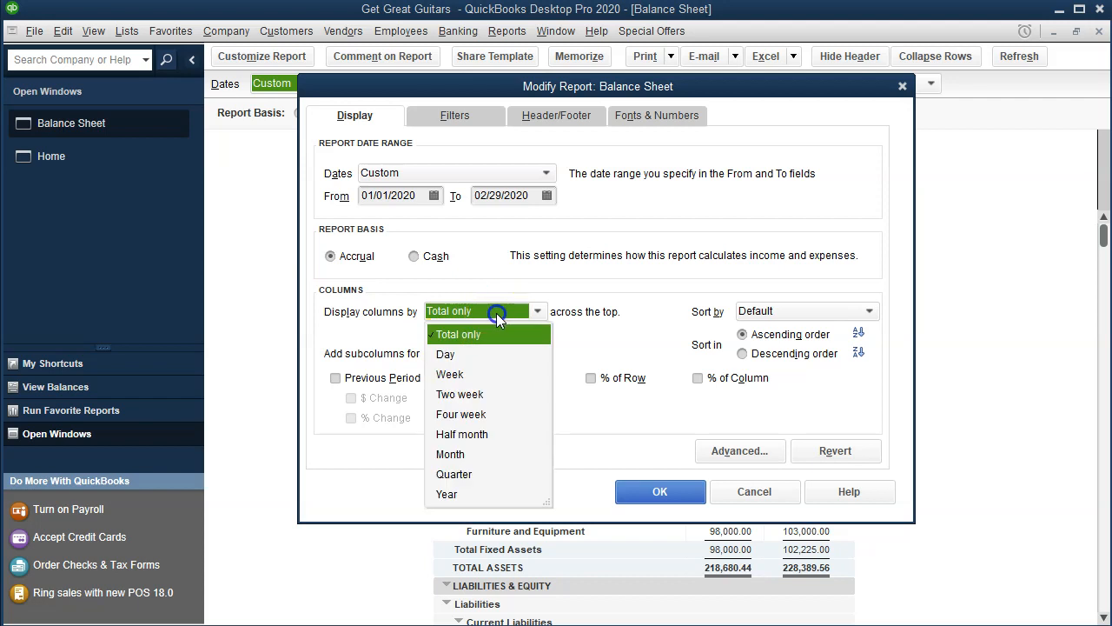
{"action": "left_click", "coordinate": [463, 455]}
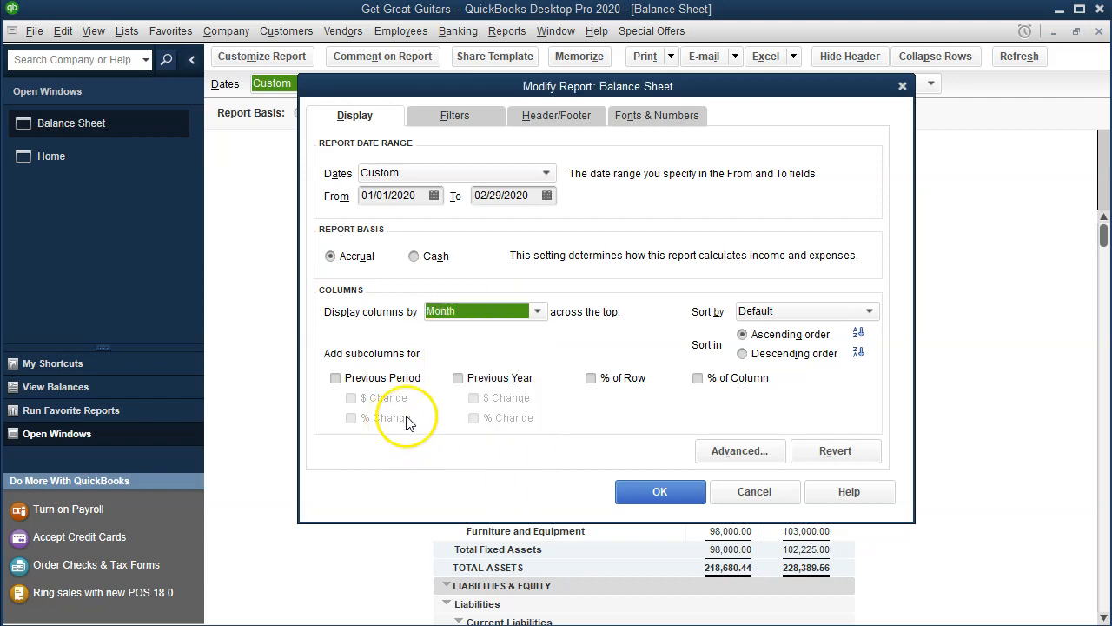
- Set the start of the report's date range to 02/01/2020
{"action": "left_click_drag", "start_coordinate": [417, 198], "coordinate": [350, 200]}
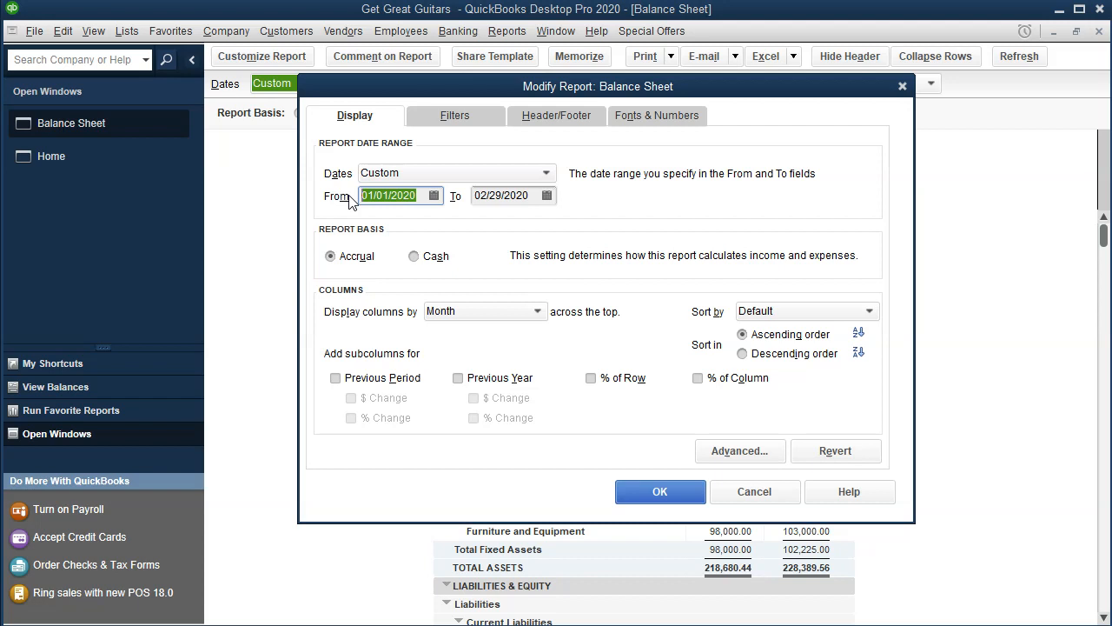
{"action": "type", "text": "020120"}
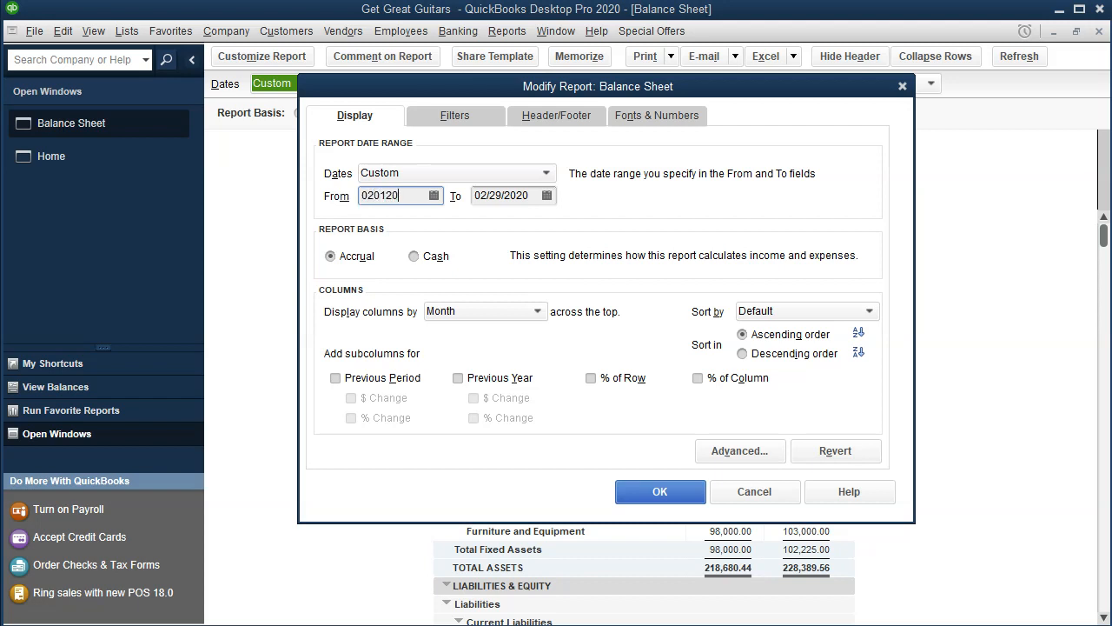
{"action": "key", "text": "Tab"}
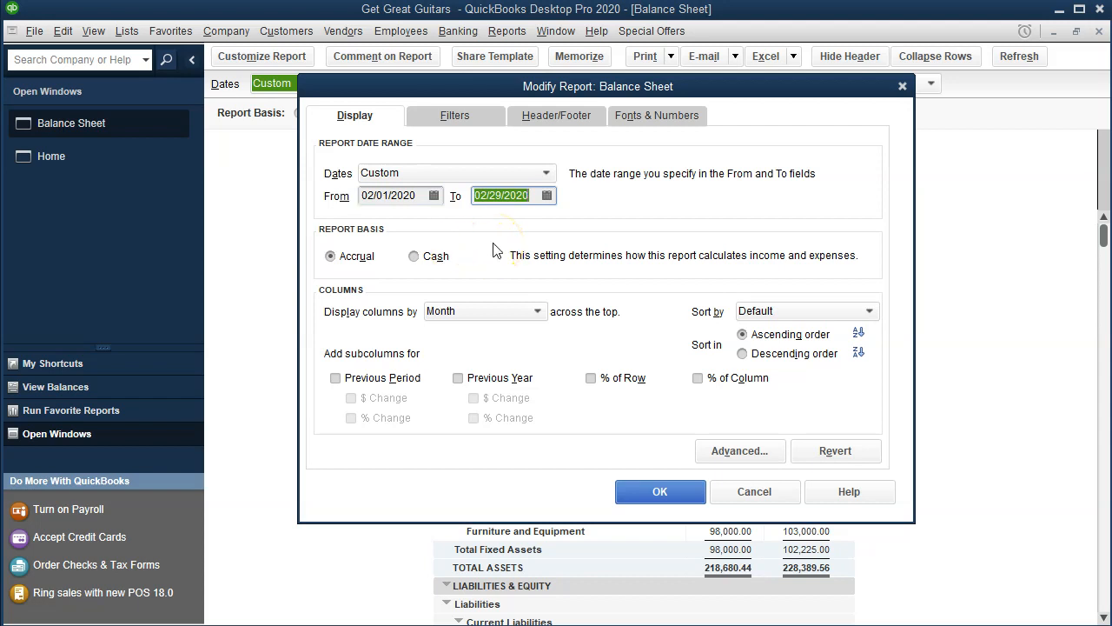
- Keep the columns displayed by Month, add the Previous Period subcolumn to the report, and apply the change
{"action": "left_click", "coordinate": [482, 312]}
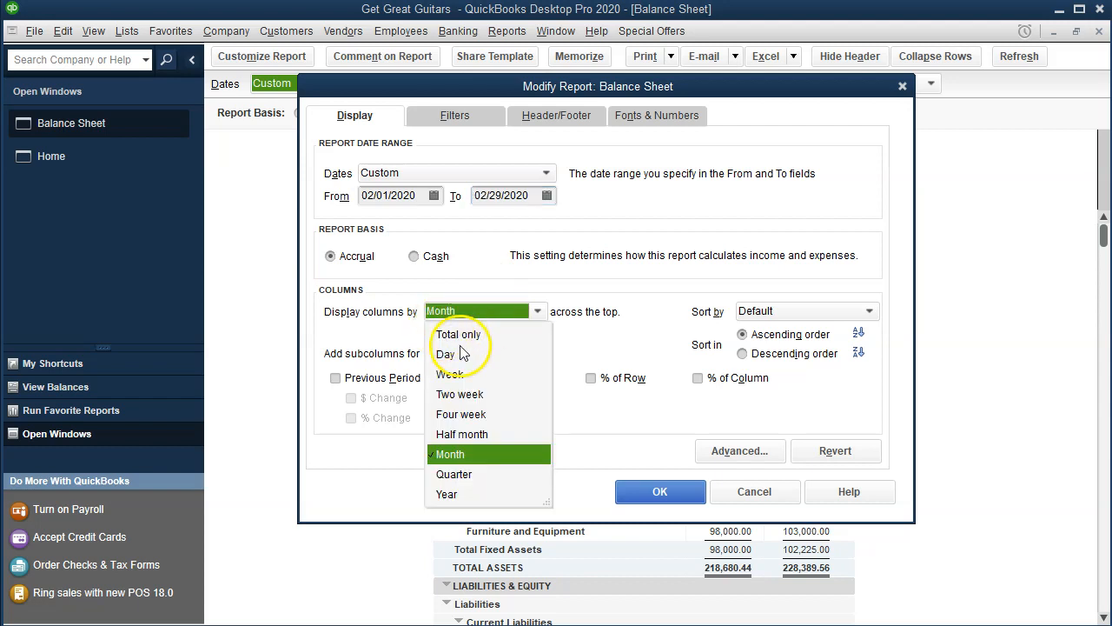
{"action": "left_click", "coordinate": [409, 326]}
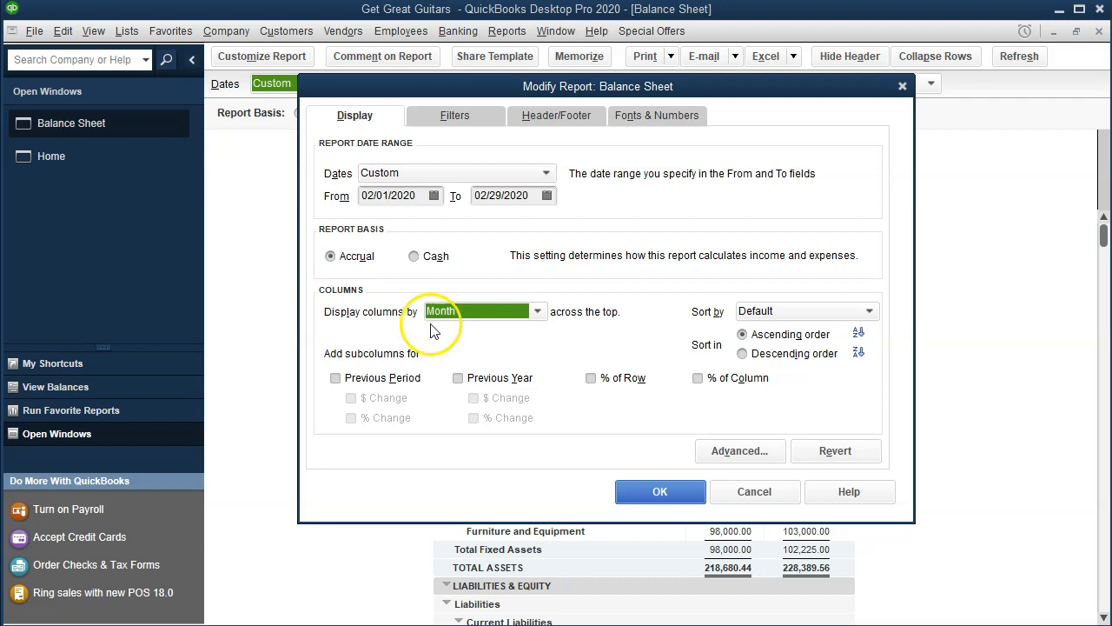
{"action": "left_click", "coordinate": [336, 378]}
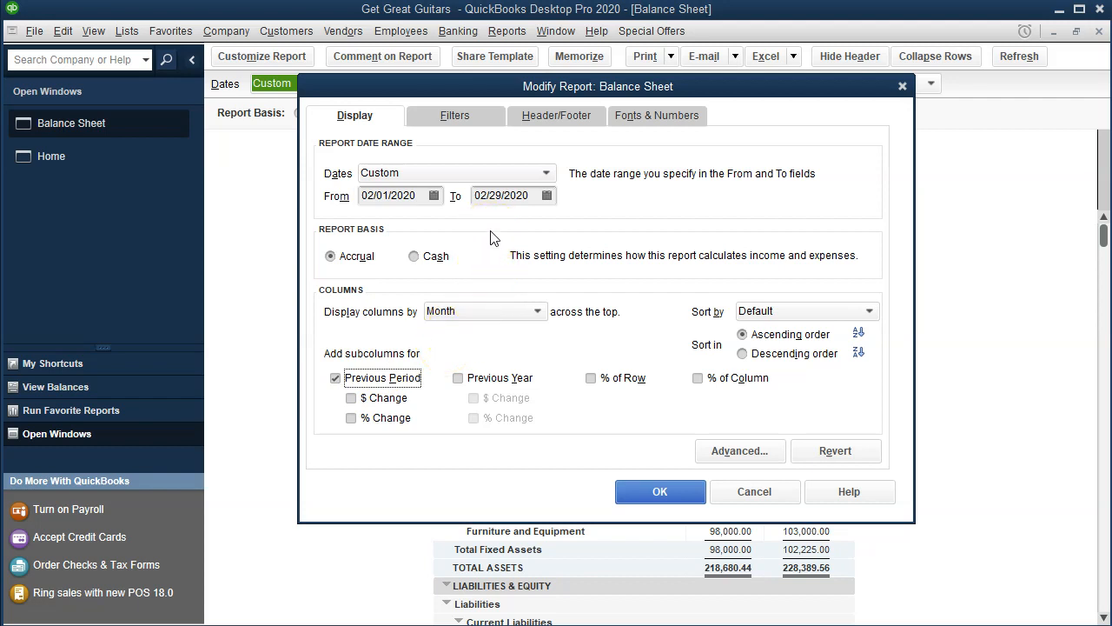
{"action": "left_click_drag", "start_coordinate": [723, 92], "coordinate": [513, 157]}
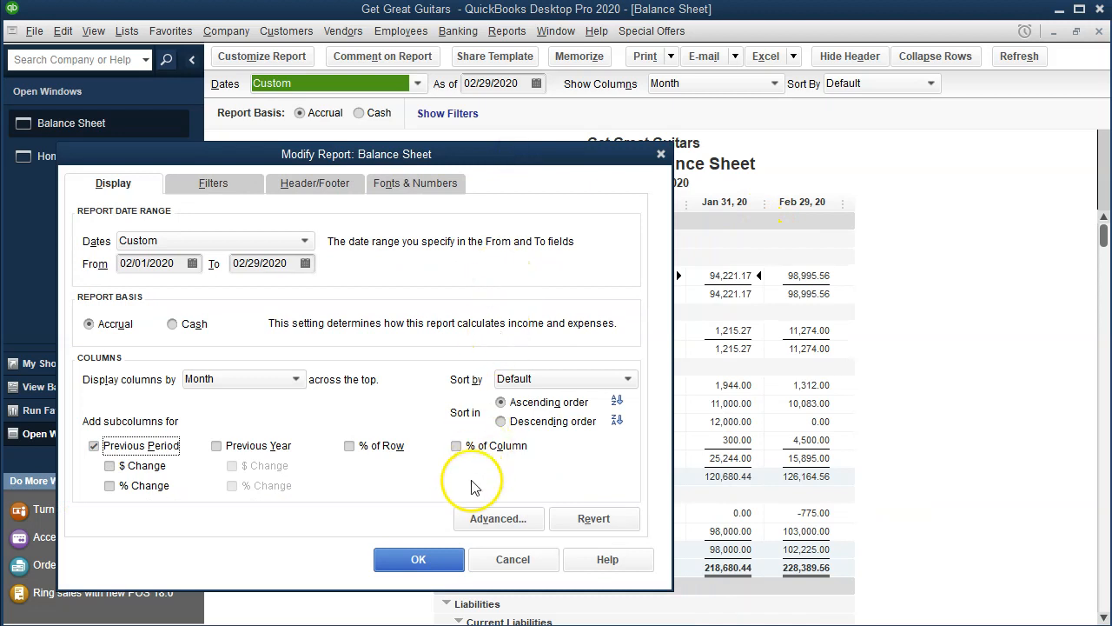
{"action": "left_click", "coordinate": [418, 560]}
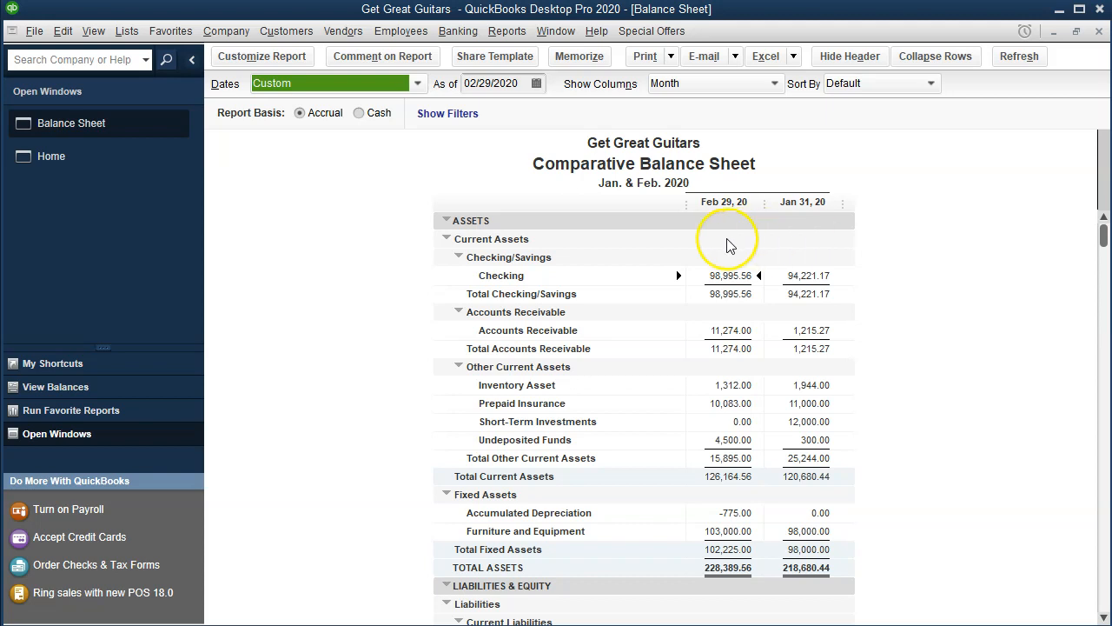
- Add the $ Change and % Change subcolumns for the previous period to the balance sheet
{"action": "left_click", "coordinate": [242, 64]}
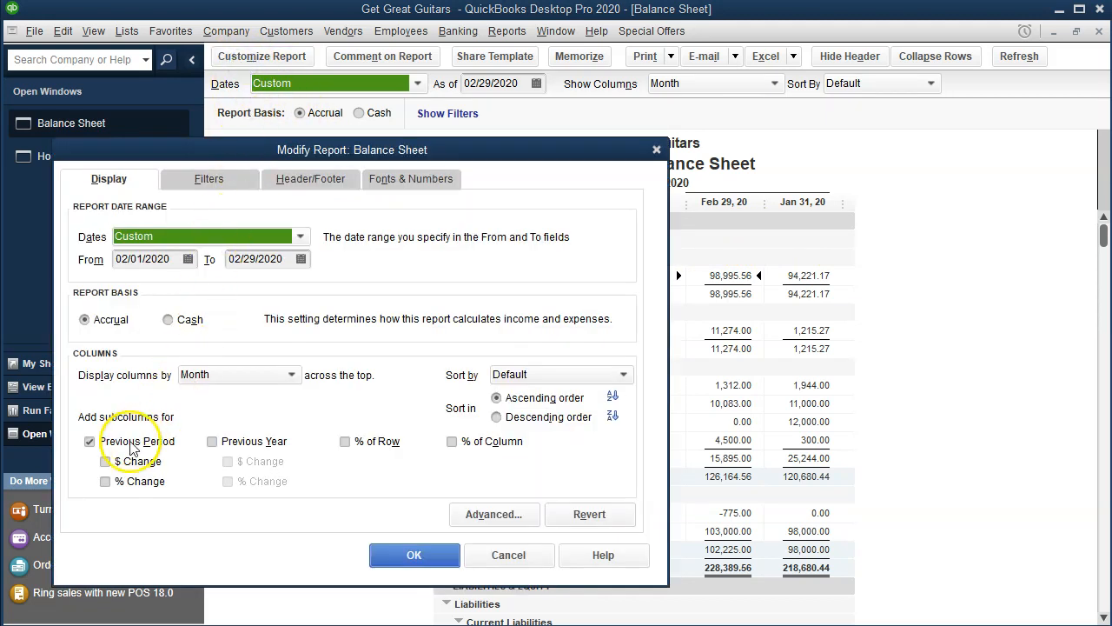
{"action": "left_click", "coordinate": [105, 462]}
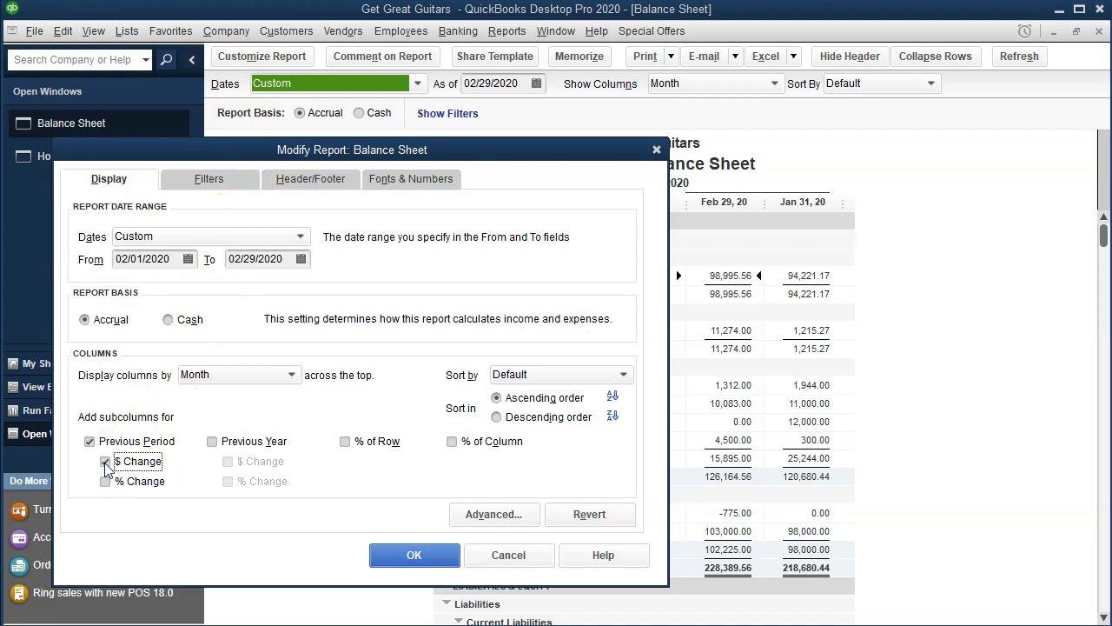
{"action": "left_click", "coordinate": [105, 483]}
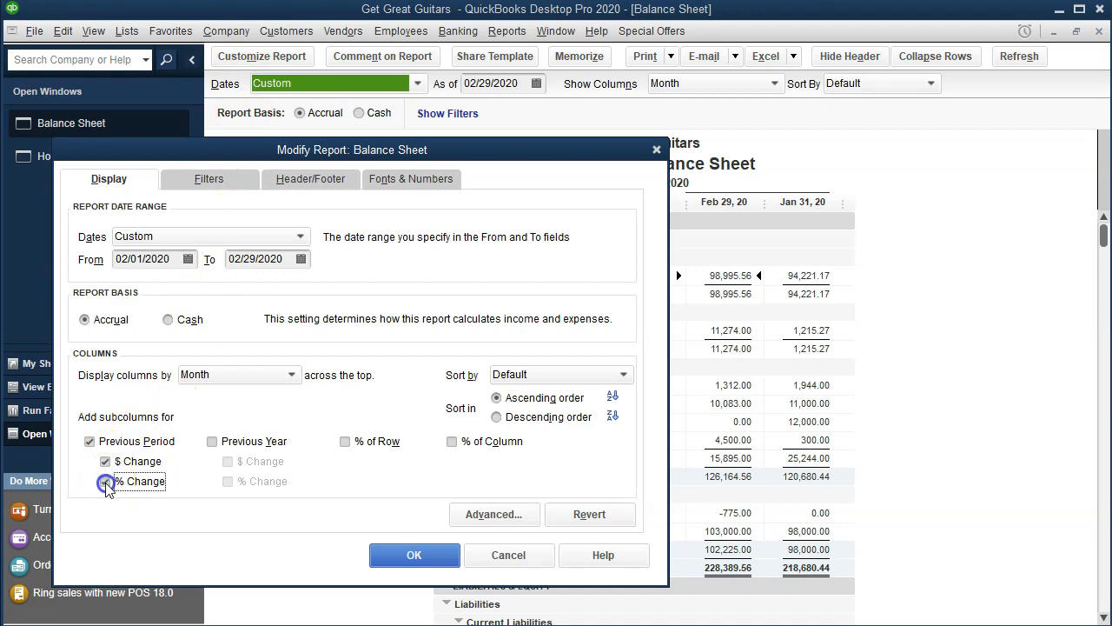
{"action": "left_click", "coordinate": [404, 553]}
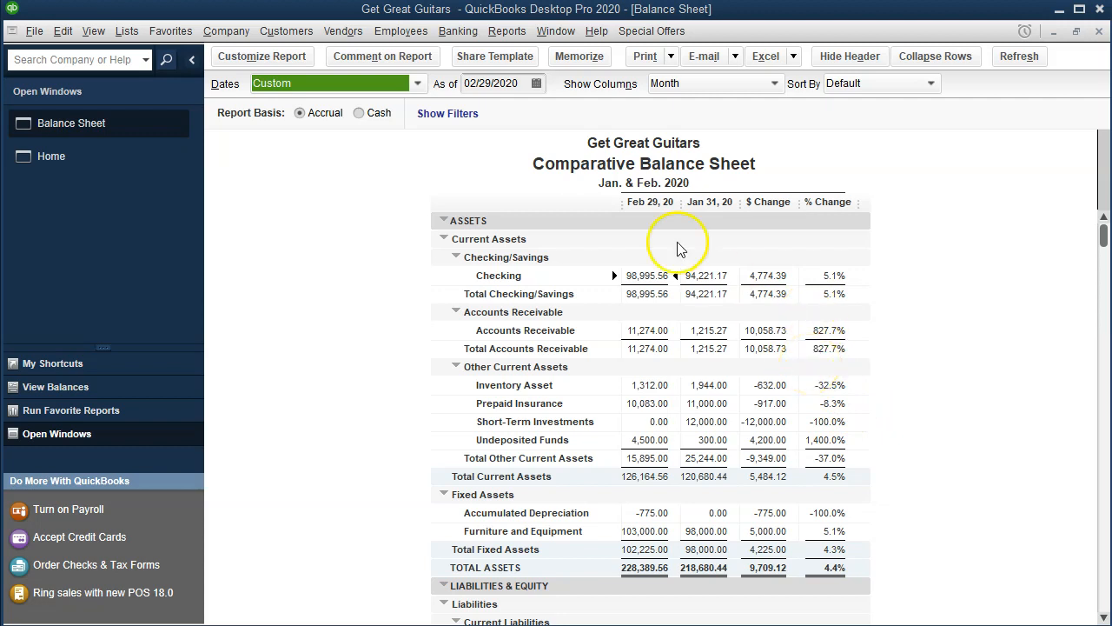
- Format the report's negative numbers in parentheses and bright red, and show all numbers without cents
{"action": "left_click", "coordinate": [288, 61]}
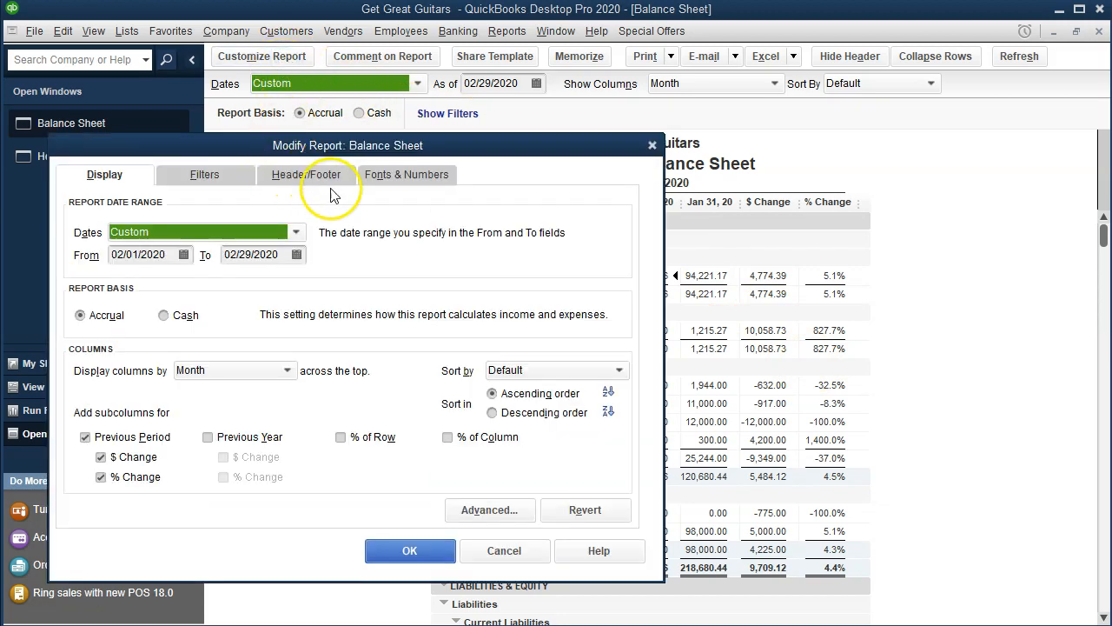
{"action": "left_click", "coordinate": [382, 179]}
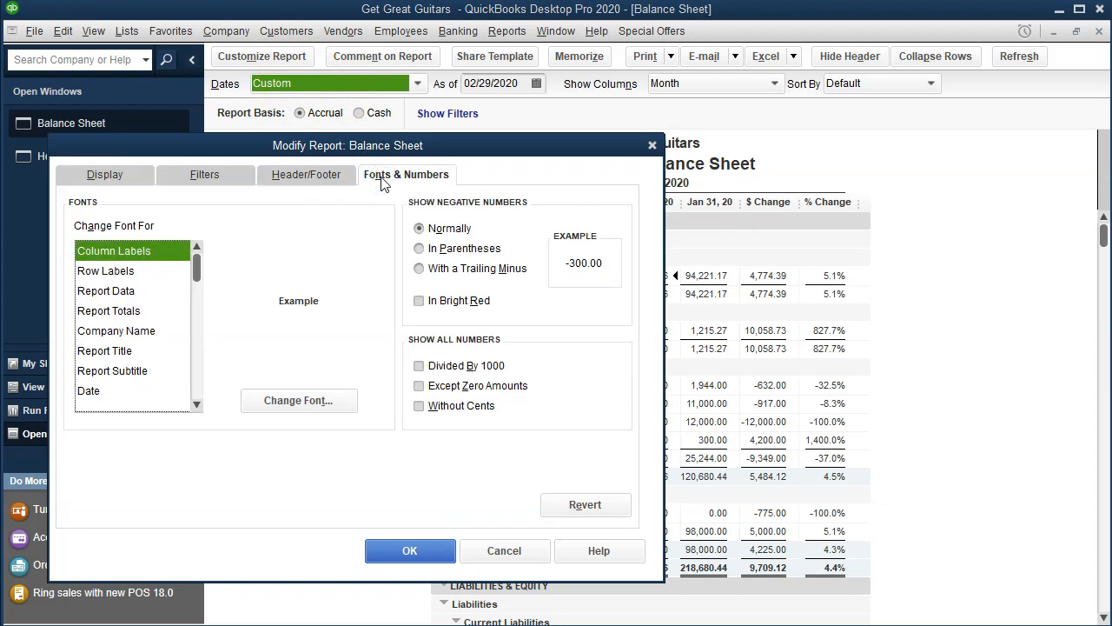
{"action": "left_click", "coordinate": [419, 250]}
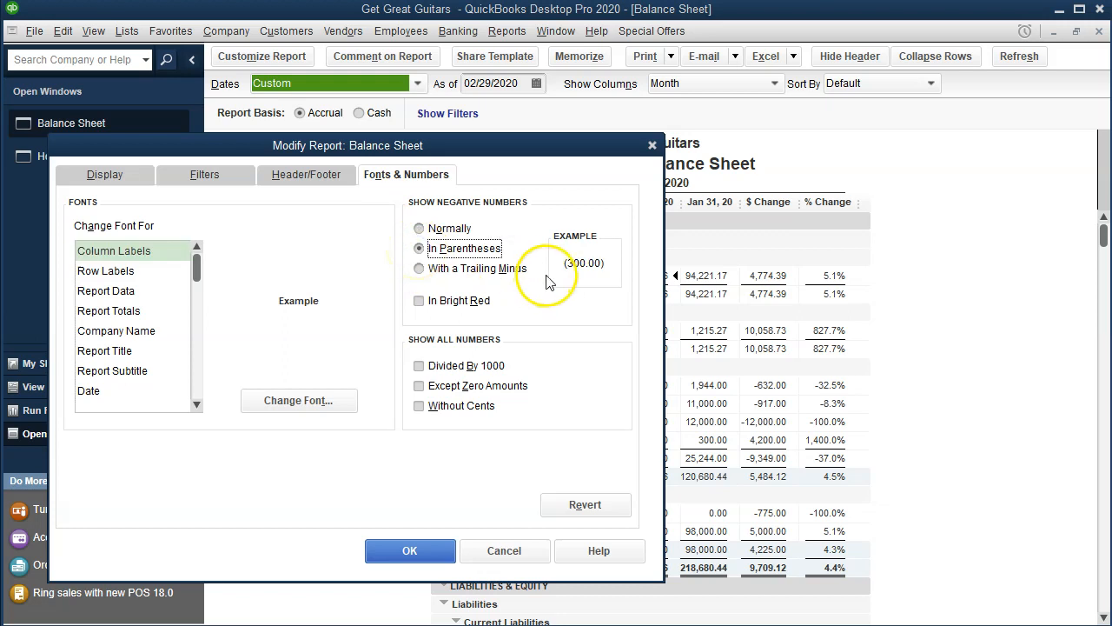
{"action": "left_click", "coordinate": [420, 302]}
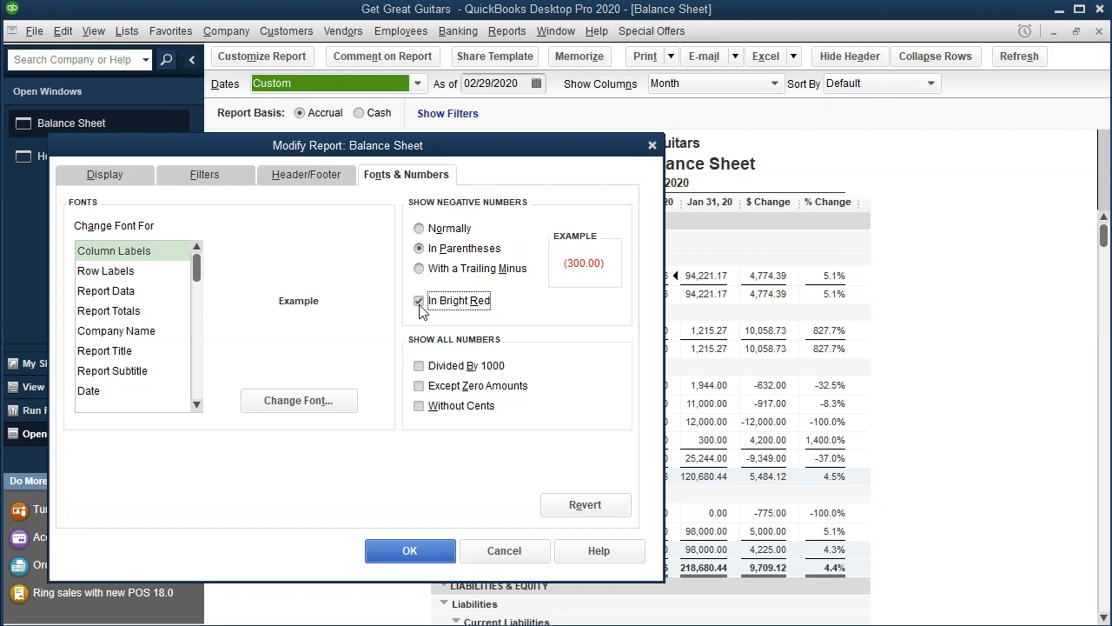
{"action": "left_click", "coordinate": [422, 407]}
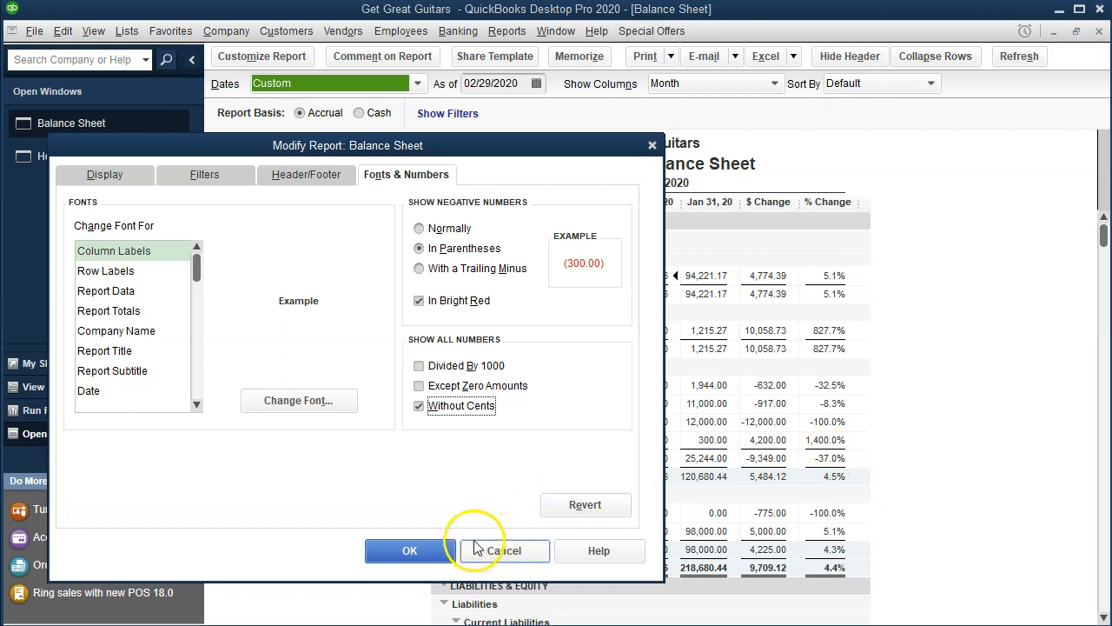
{"action": "left_click", "coordinate": [409, 550]}
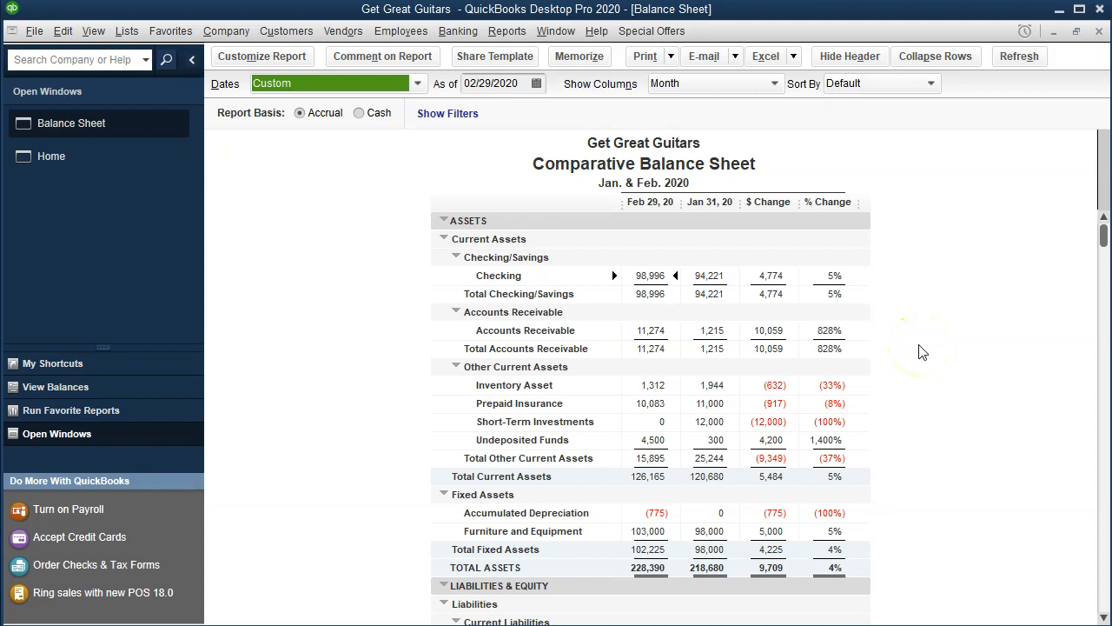
- Review the formatted balance sheet down to total liabilities and equity, and print the report to CutePDF Writer
{"action": "scroll", "coordinate": [922, 352], "scroll_direction": "down", "scroll_amount": 7}
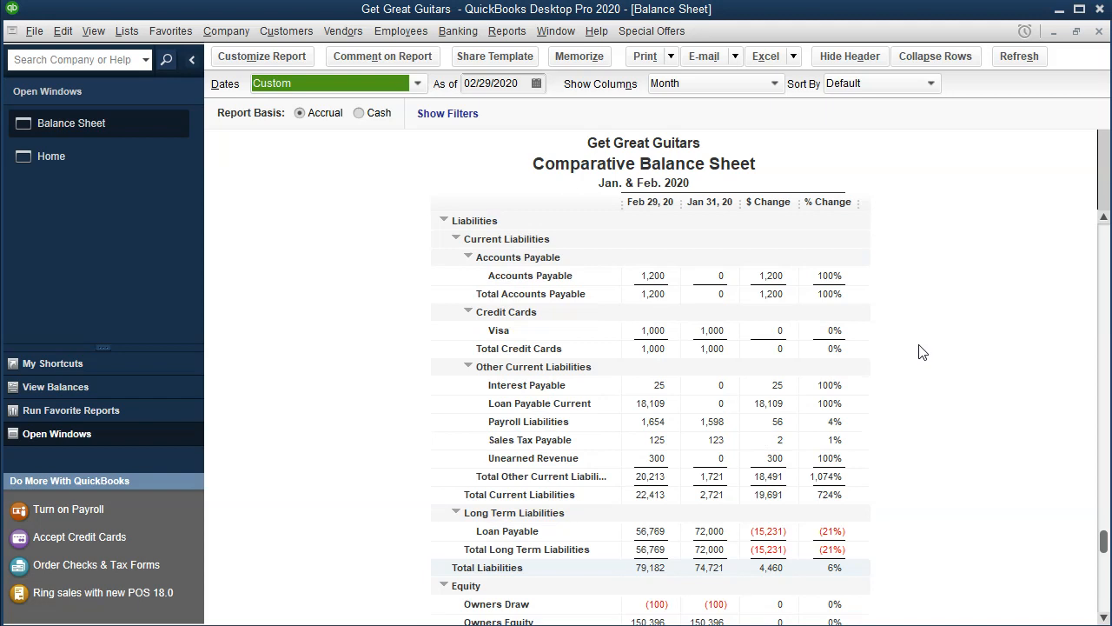
{"action": "scroll", "coordinate": [922, 352], "scroll_direction": "down", "scroll_amount": 2}
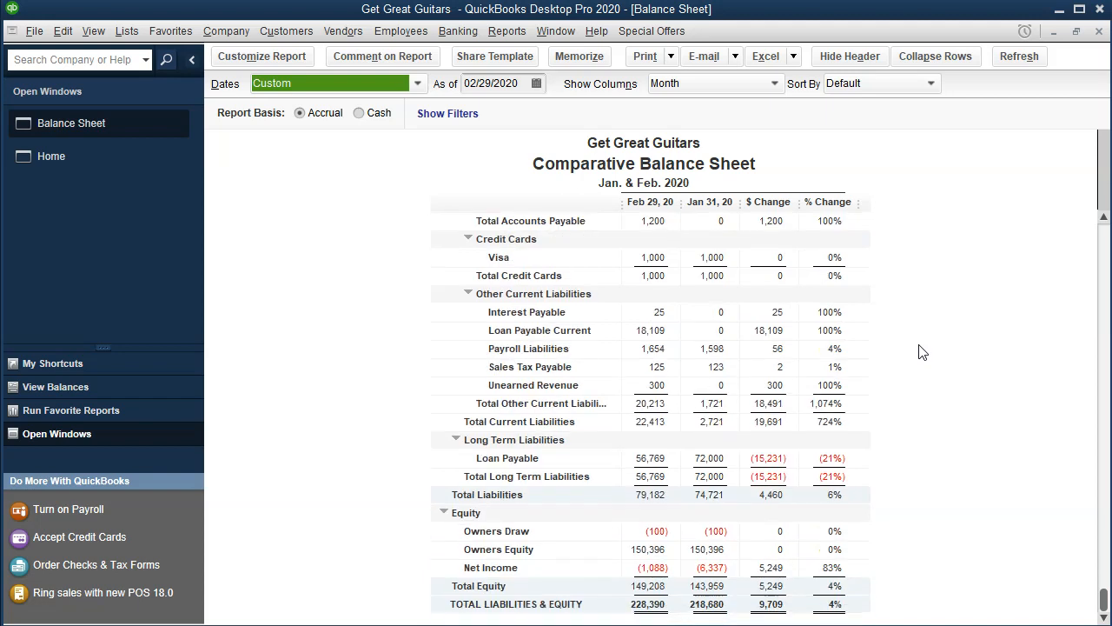
{"action": "scroll", "coordinate": [921, 352], "scroll_direction": "up", "scroll_amount": 12}
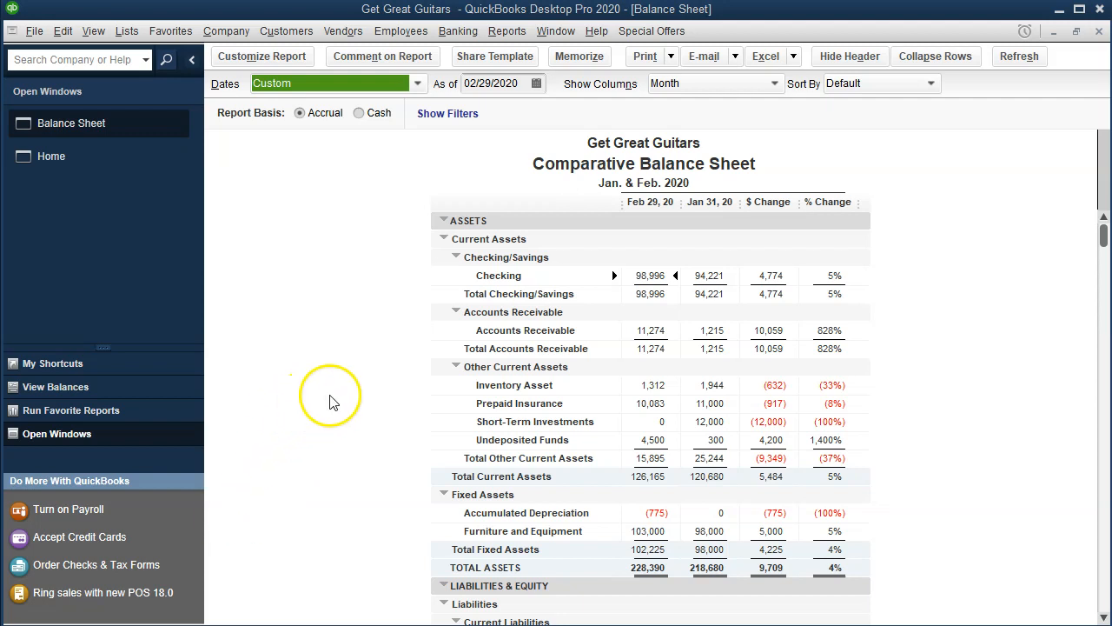
{"action": "left_click", "coordinate": [672, 58]}
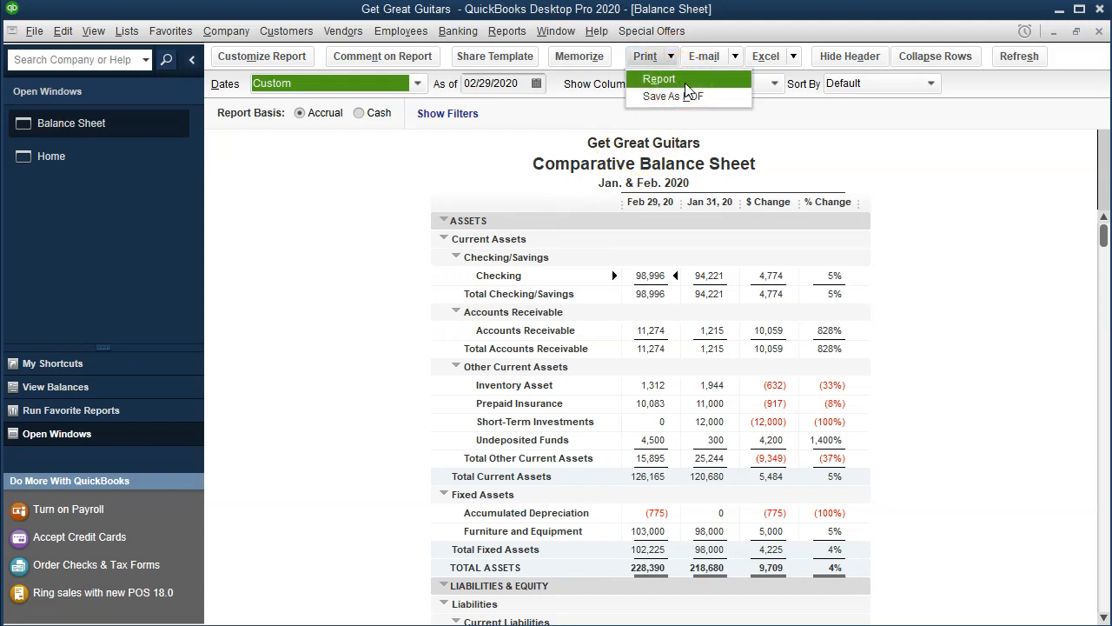
{"action": "left_click", "coordinate": [659, 79]}
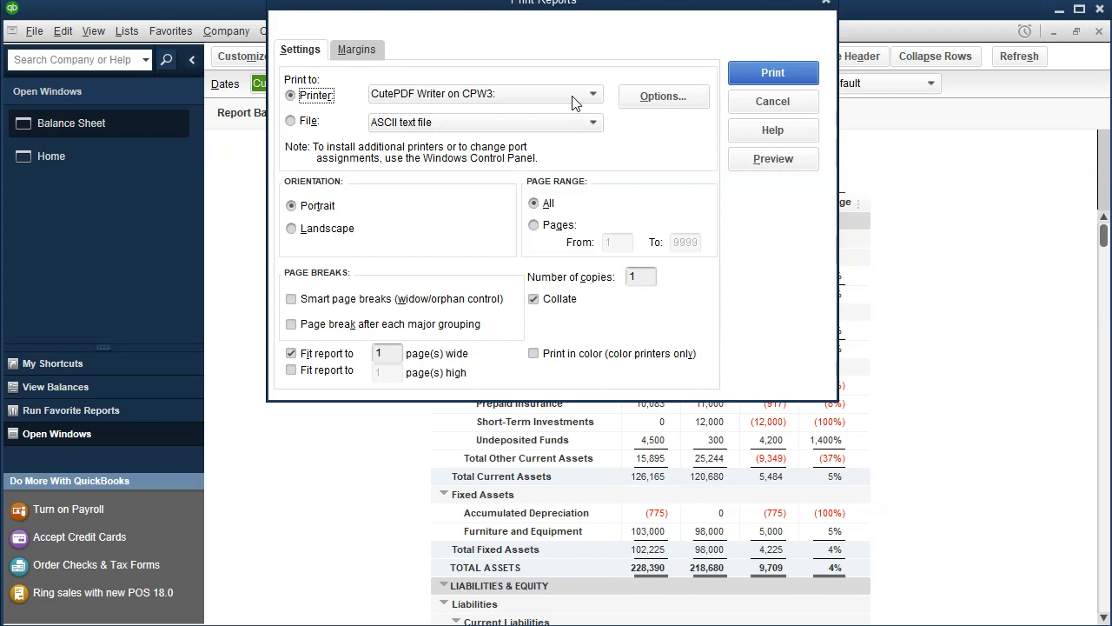
{"action": "left_click", "coordinate": [743, 76]}
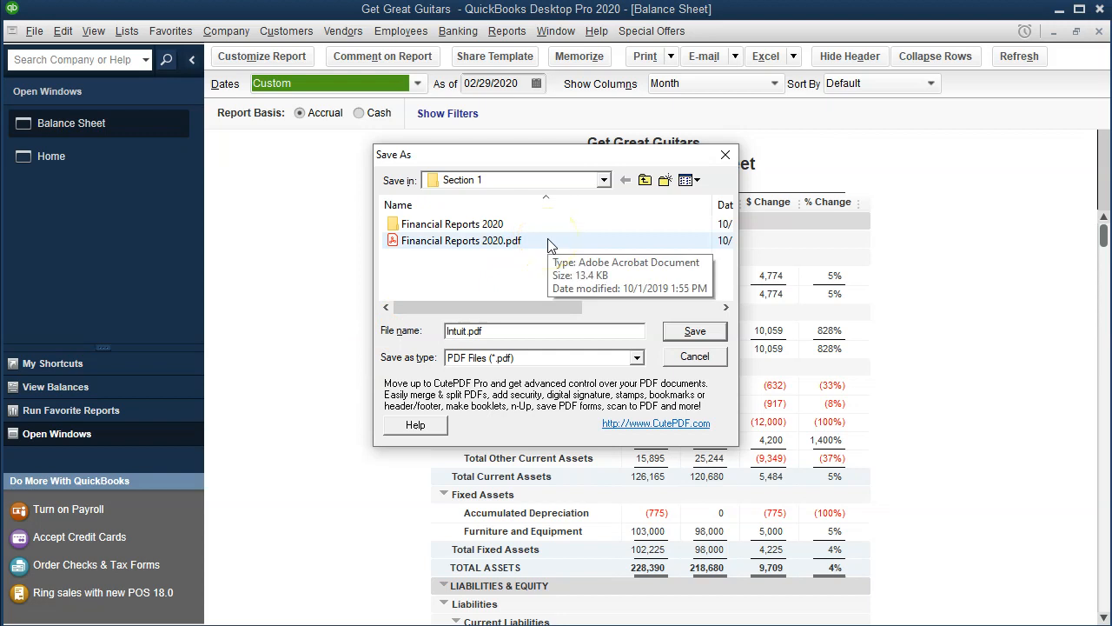
- Browse the save location through This PC and the Desktop to the Section 1 folder inside Get Great Guitars
{"action": "left_click", "coordinate": [604, 181]}
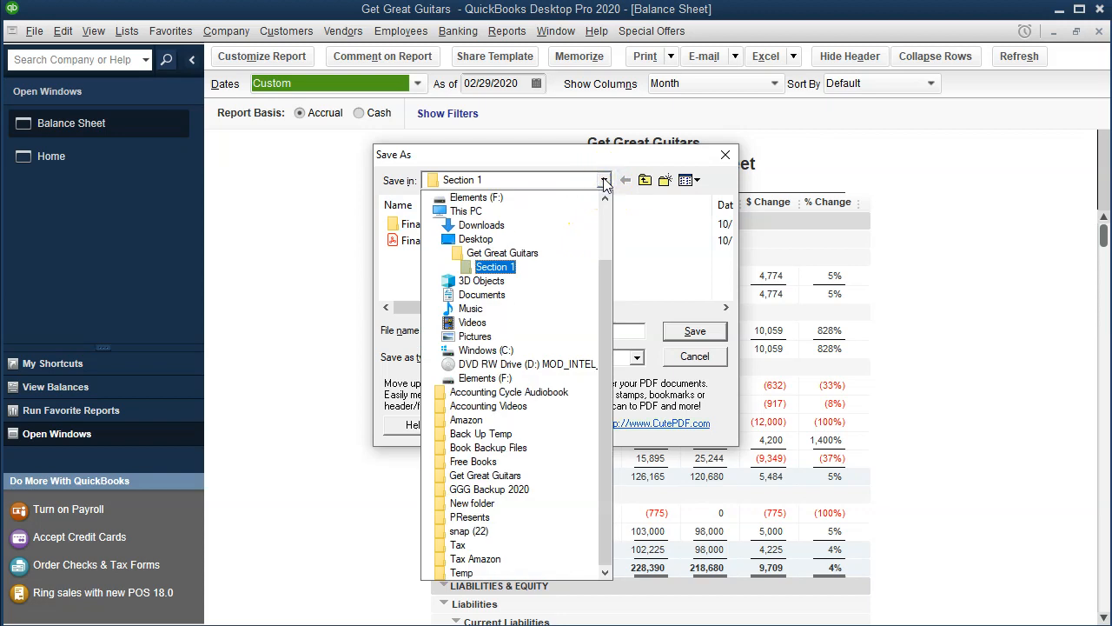
{"action": "left_click", "coordinate": [539, 213]}
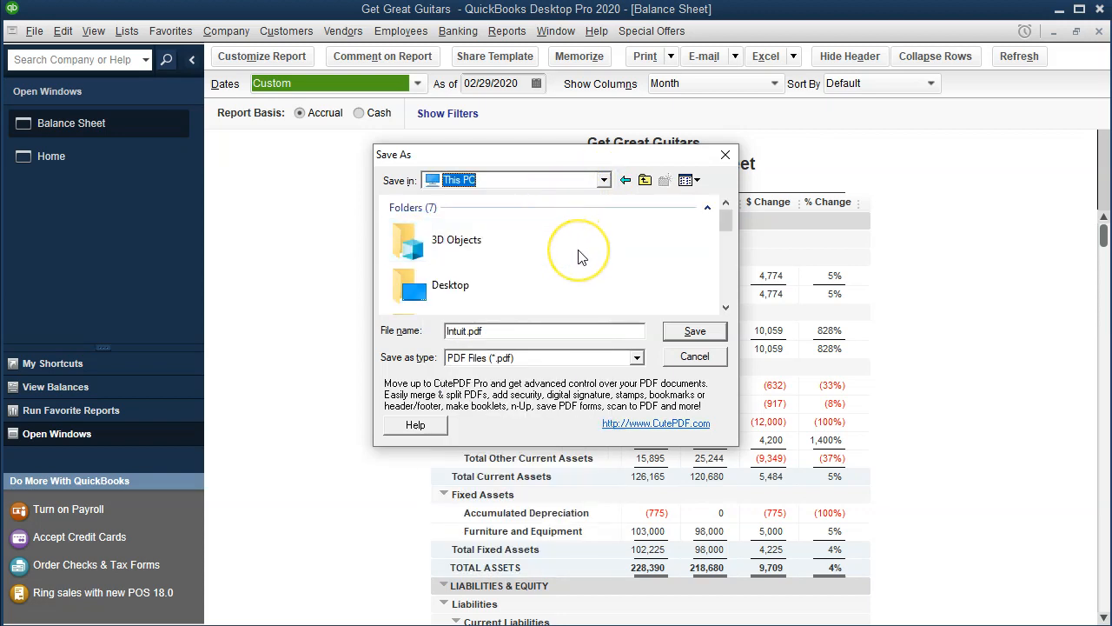
{"action": "scroll", "coordinate": [578, 252], "scroll_direction": "down", "scroll_amount": 1}
{"action": "scroll", "coordinate": [580, 257], "scroll_direction": "down", "scroll_amount": 5}
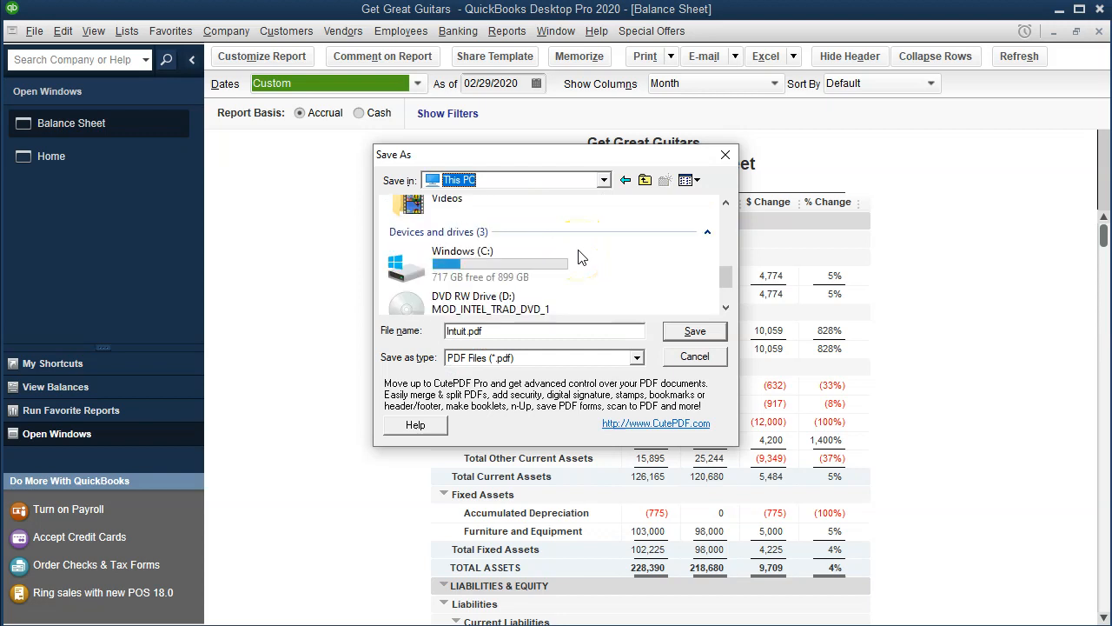
{"action": "scroll", "coordinate": [579, 256], "scroll_direction": "up", "scroll_amount": 8}
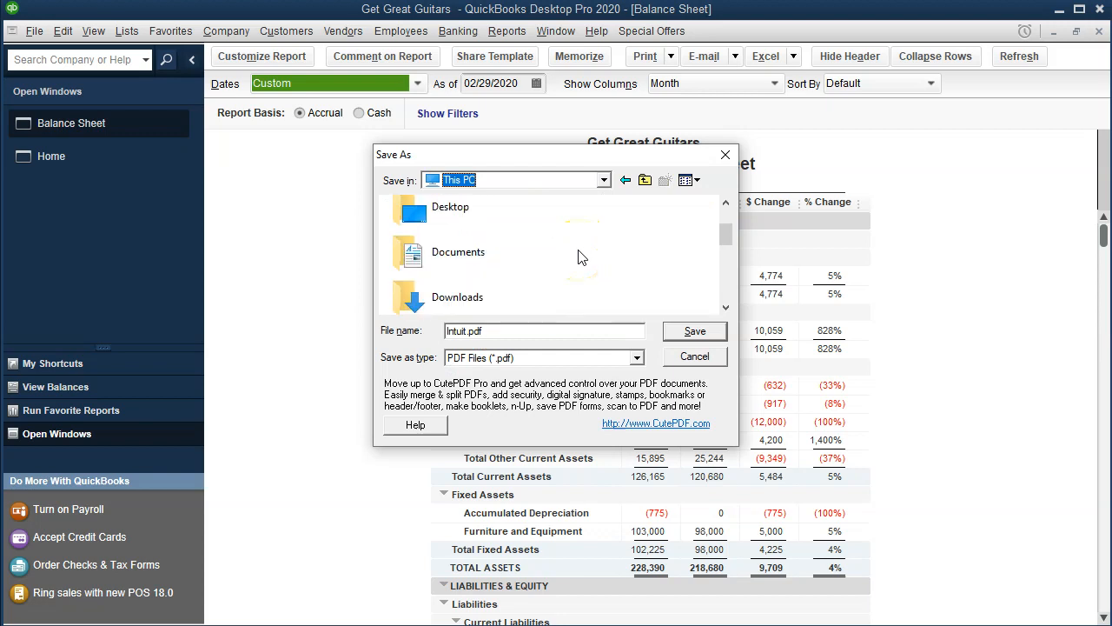
{"action": "left_click", "coordinate": [604, 180]}
{"action": "scroll", "coordinate": [581, 210], "scroll_direction": "up", "scroll_amount": 1}
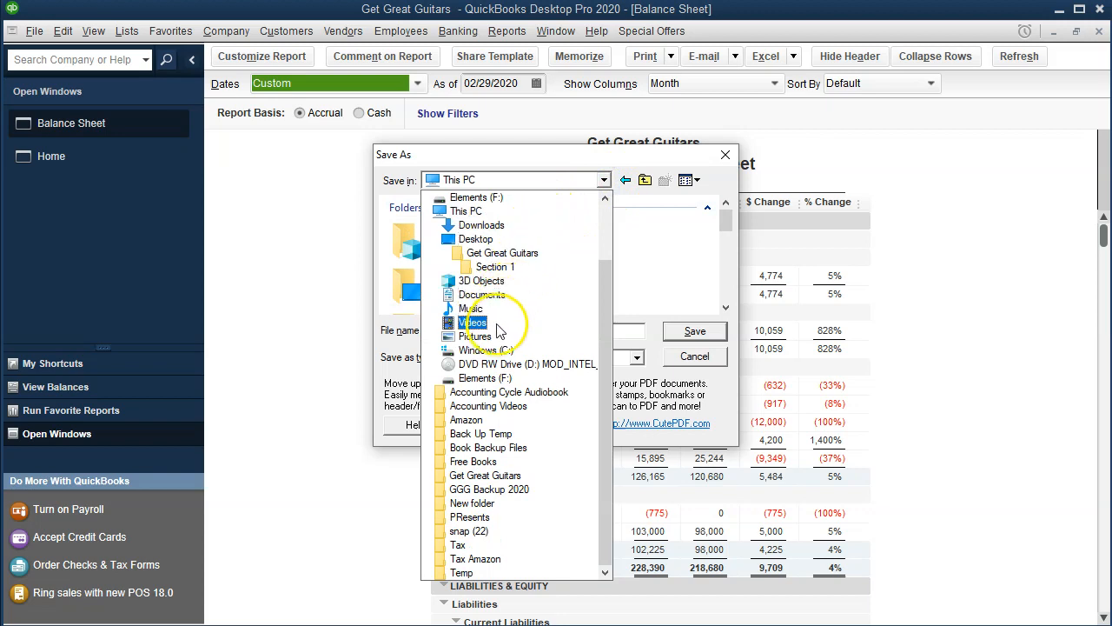
{"action": "left_click", "coordinate": [476, 239]}
{"action": "scroll", "coordinate": [538, 258], "scroll_direction": "down", "scroll_amount": 2}
{"action": "double_click", "coordinate": [487, 228]}
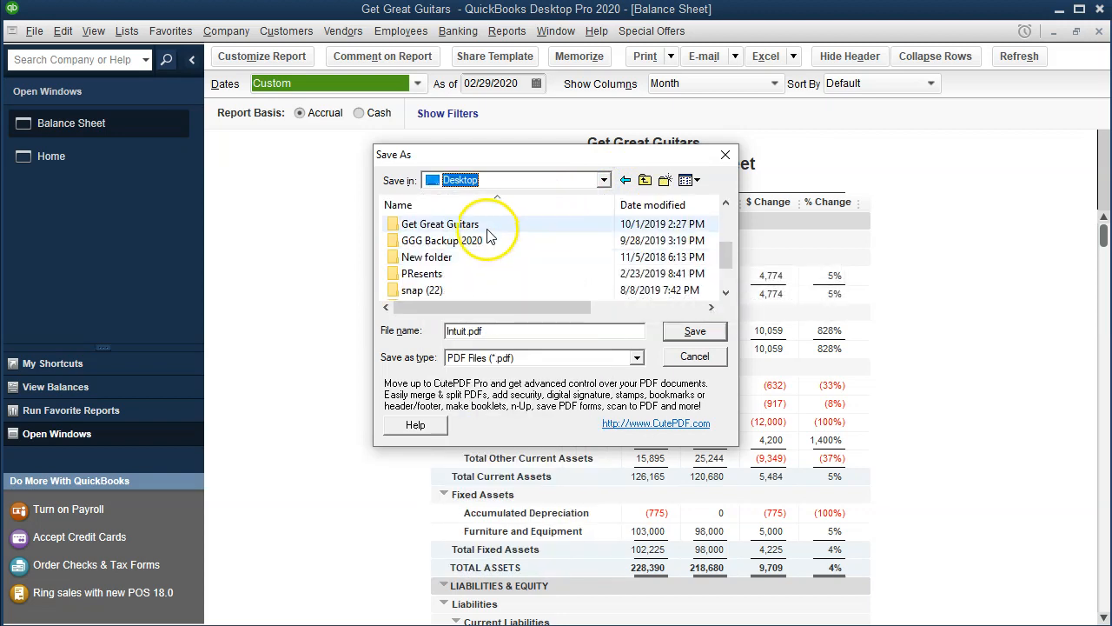
{"action": "scroll", "coordinate": [491, 247], "scroll_direction": "down", "scroll_amount": 1}
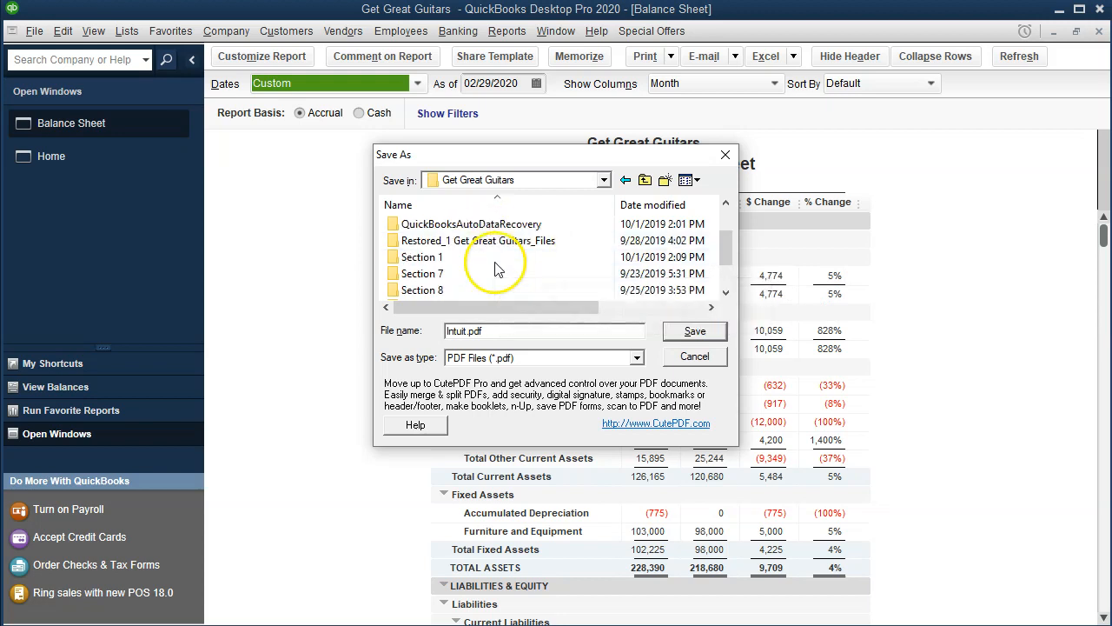
{"action": "double_click", "coordinate": [452, 257]}
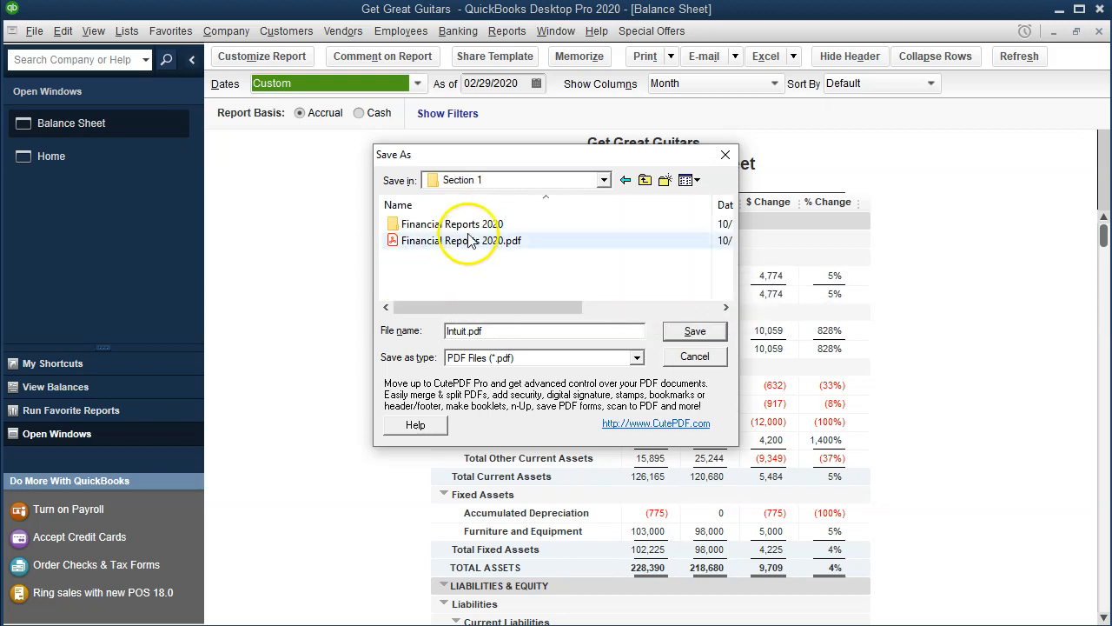
- Name the PDF "Comp Balance Sheet Jan & Feb 2020" and save it in the Section 1 folder
{"action": "left_click_drag", "start_coordinate": [504, 163], "coordinate": [638, 209]}
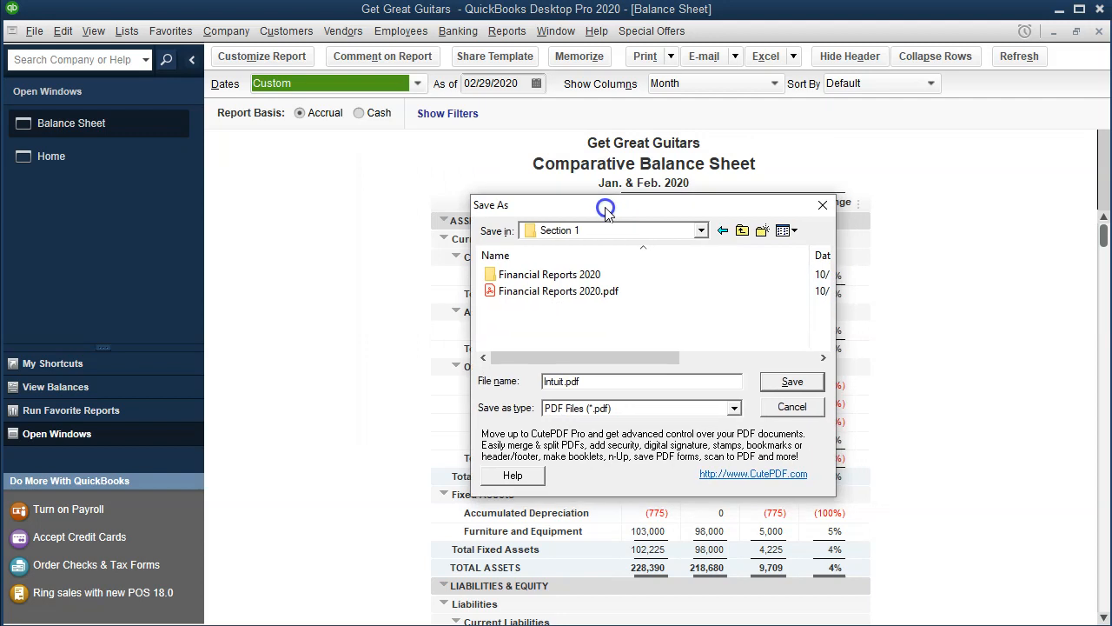
{"action": "left_click", "coordinate": [563, 380]}
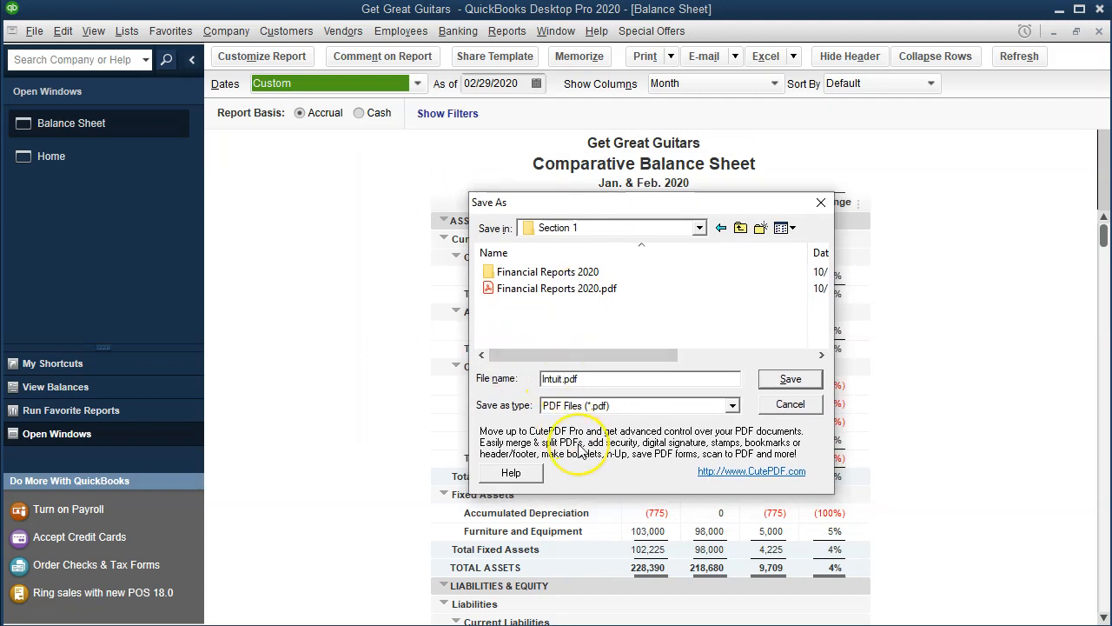
{"action": "key", "text": "BackSpace"}
{"action": "key", "text": "BackSpace"}
{"action": "key", "text": "BackSpace"}
{"action": "key", "text": "BackSpace"}
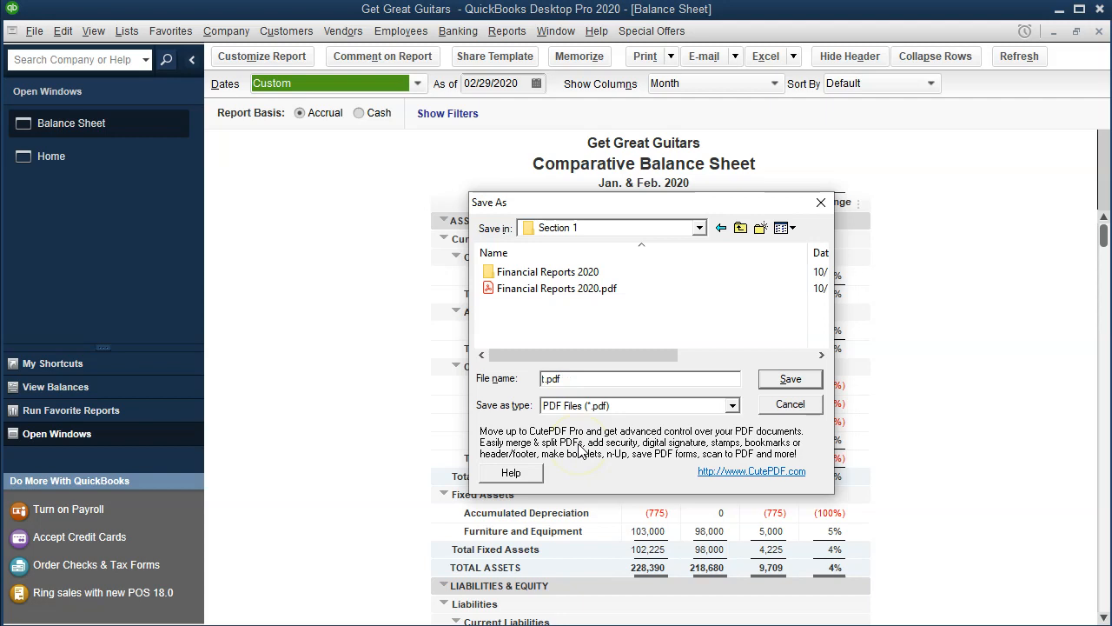
{"action": "key", "text": "BackSpace"}
{"action": "type", "text": "Comp Balance Sheet"}
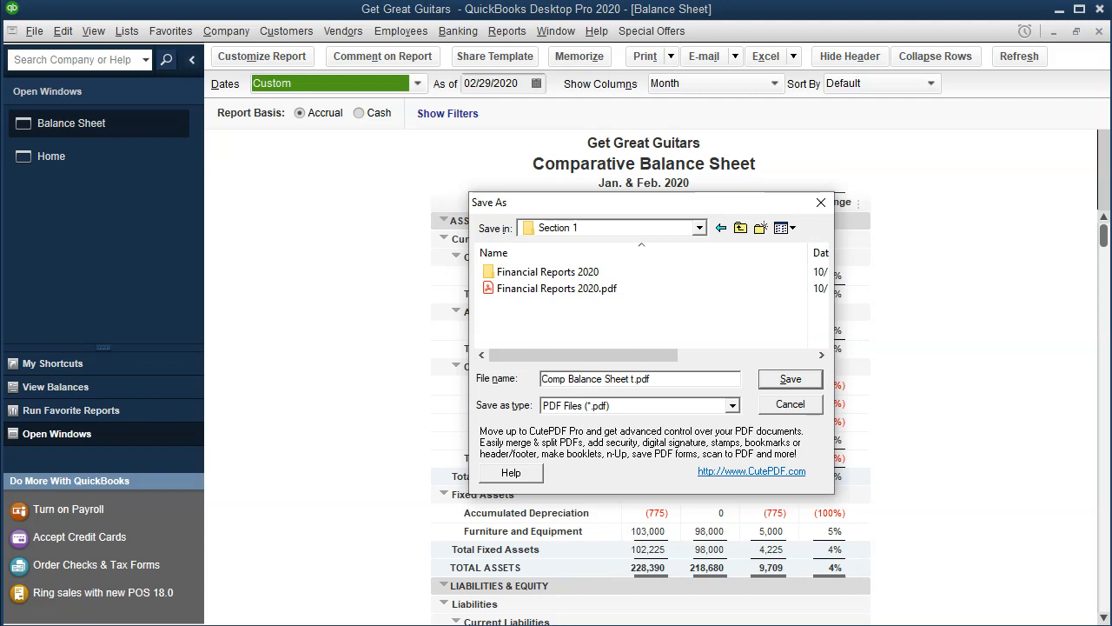
{"action": "type", "text": " Jan & Feb 2020"}
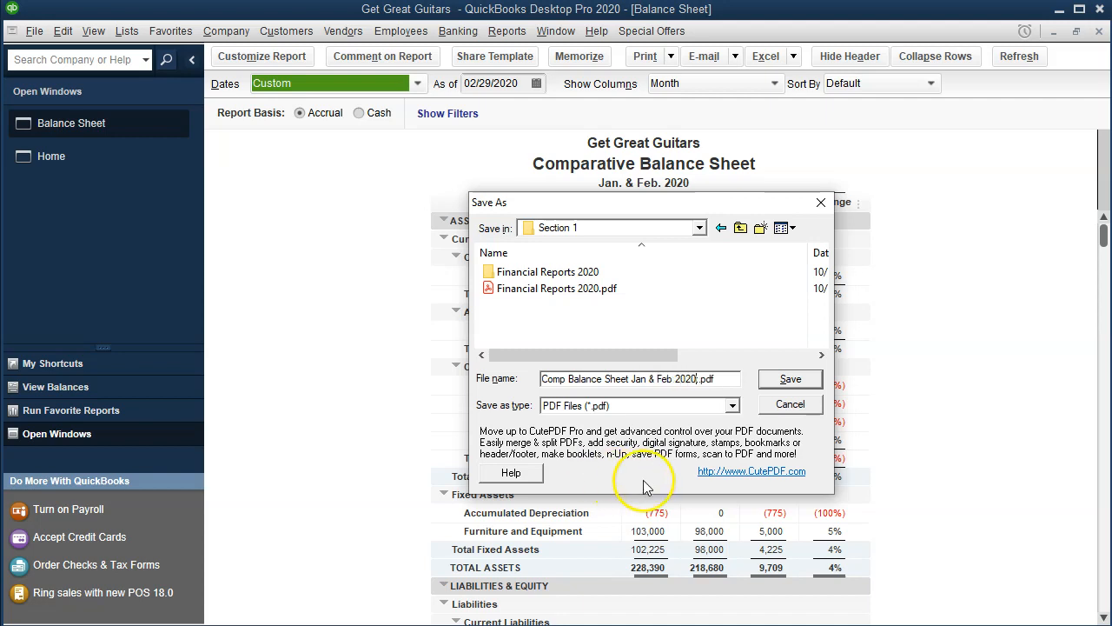
{"action": "left_click", "coordinate": [782, 380]}
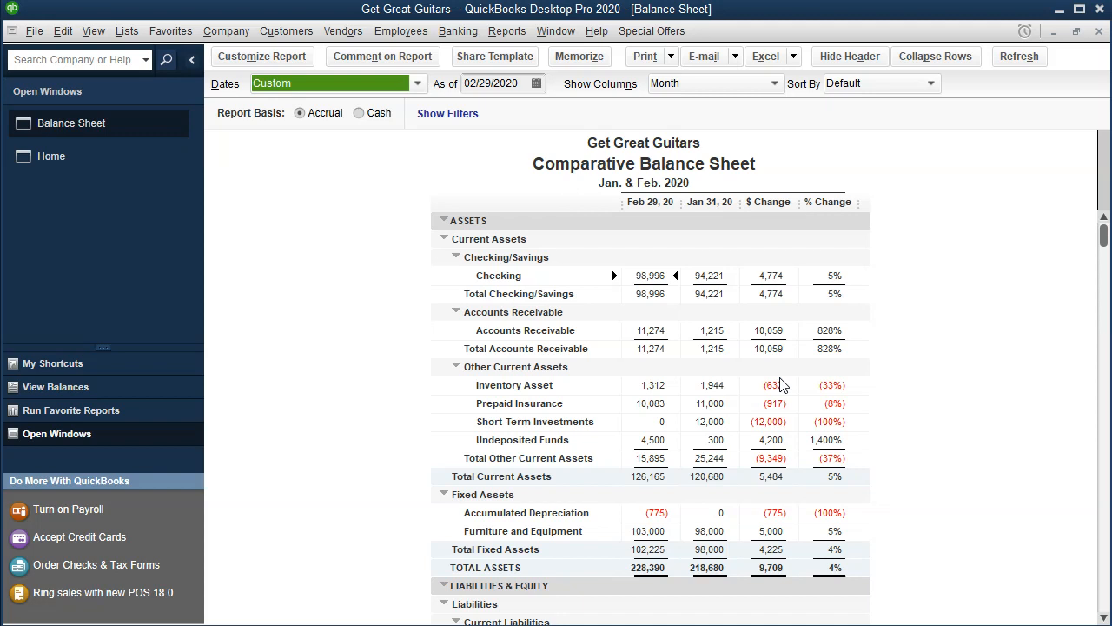
- Set up an Excel export of the comparative balance sheet as a new worksheet in an existing workbook
{"action": "left_click", "coordinate": [793, 56]}
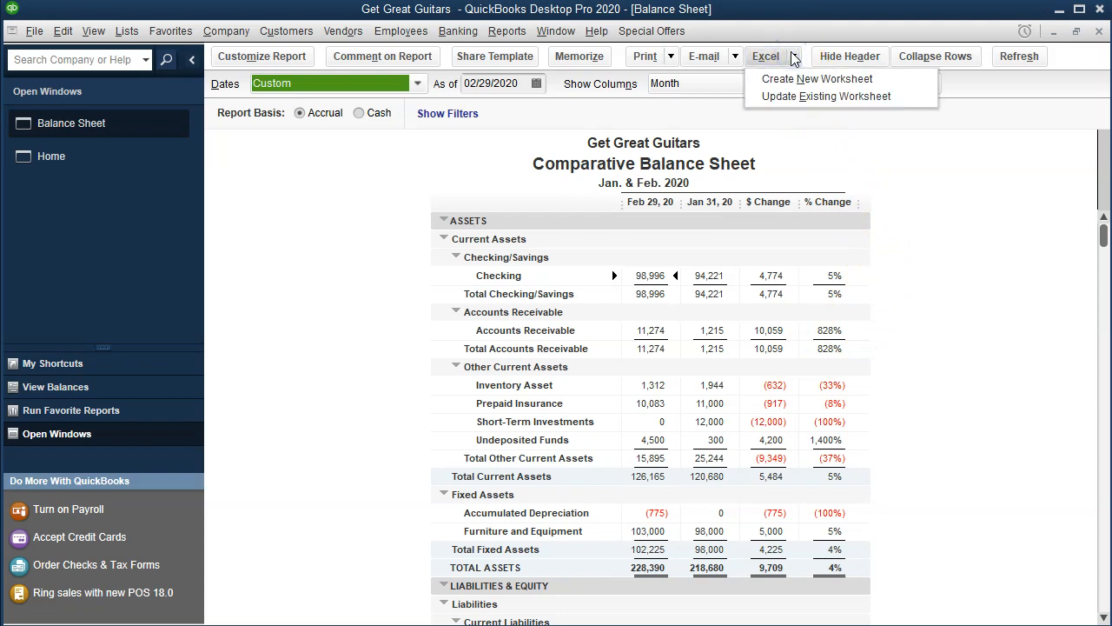
{"action": "left_click", "coordinate": [892, 80]}
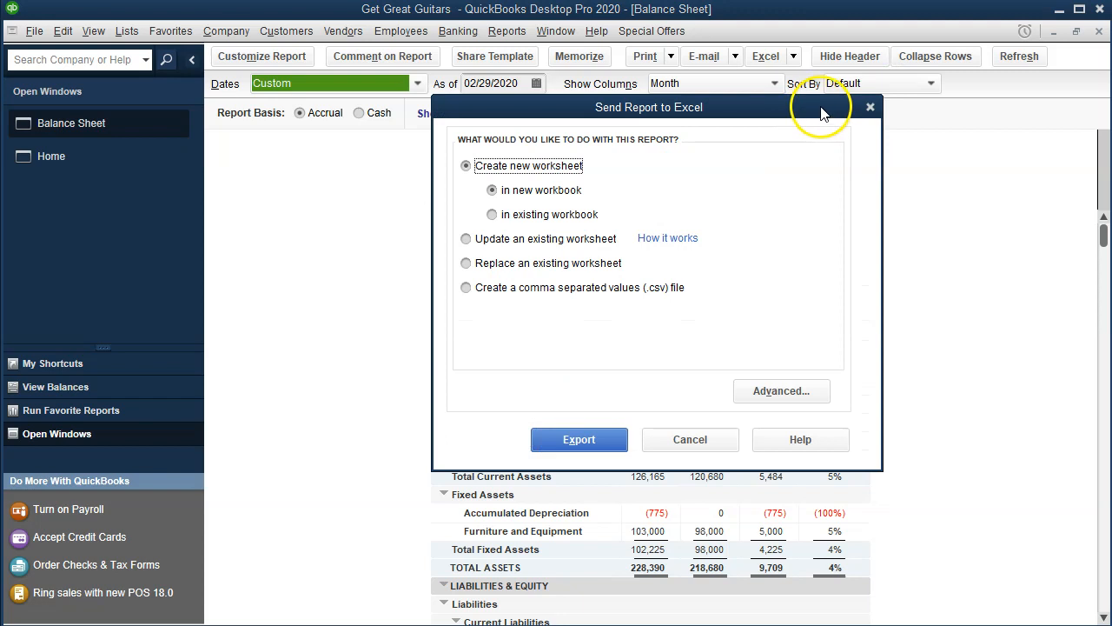
{"action": "left_click", "coordinate": [512, 215]}
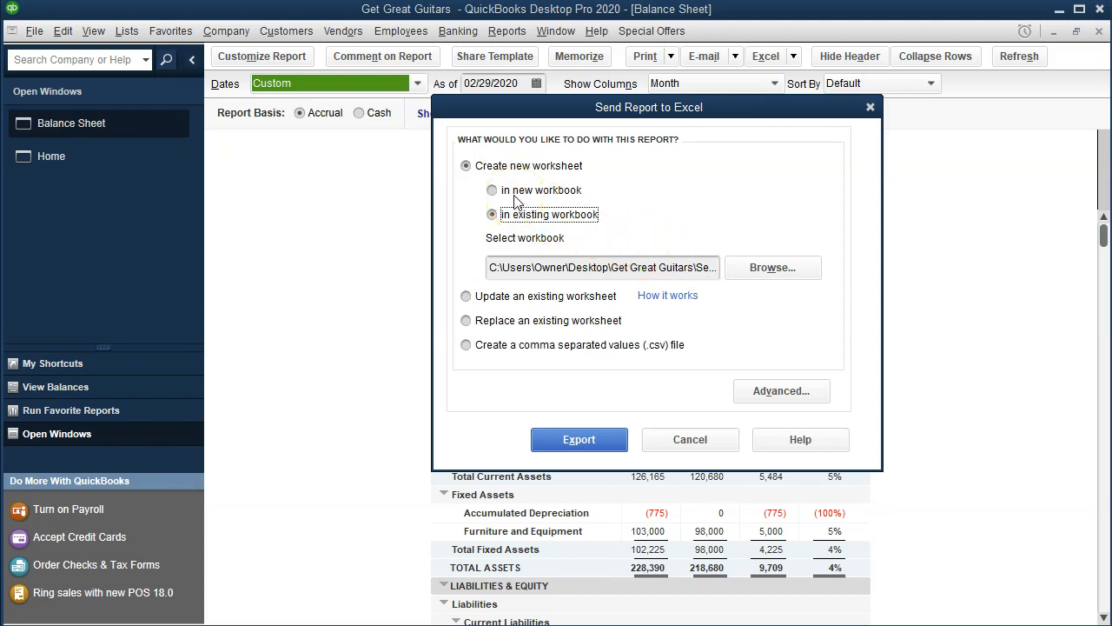
- Choose Financial Reports 2020.xlsx from the Section 1 folder in Get Great Guitars on the Desktop, and export the report to it
{"action": "left_click", "coordinate": [776, 273]}
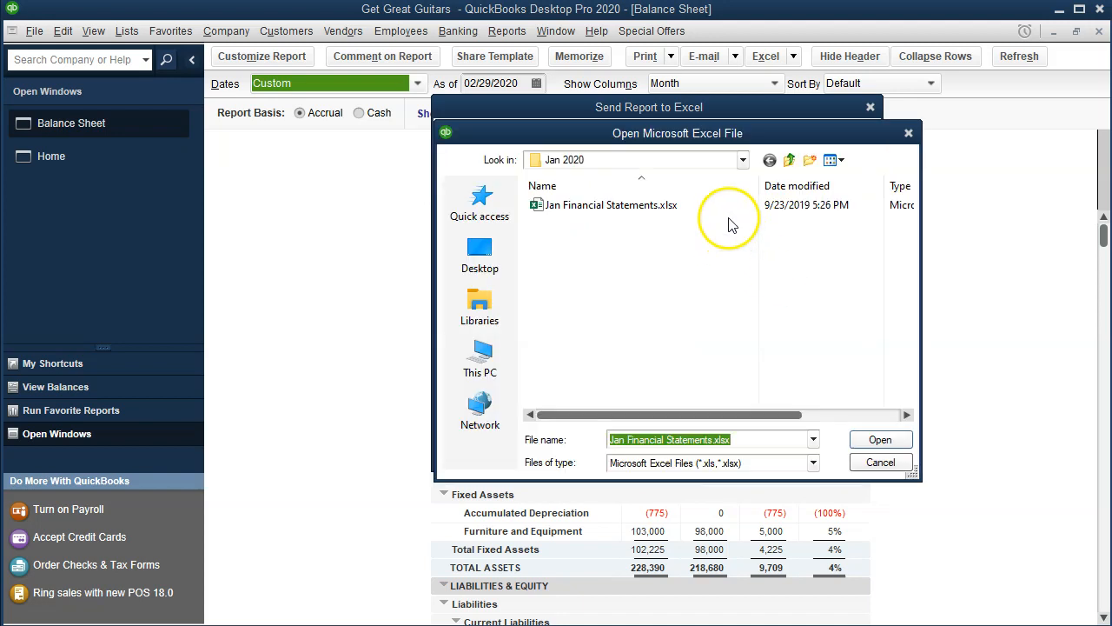
{"action": "left_click", "coordinate": [743, 160]}
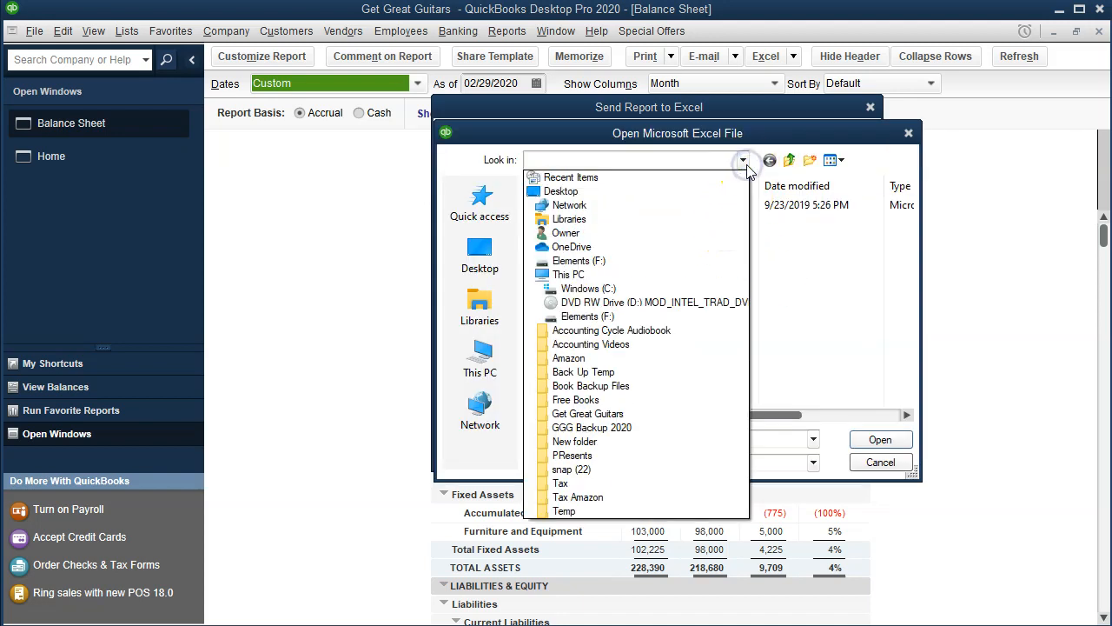
{"action": "left_click", "coordinate": [839, 274]}
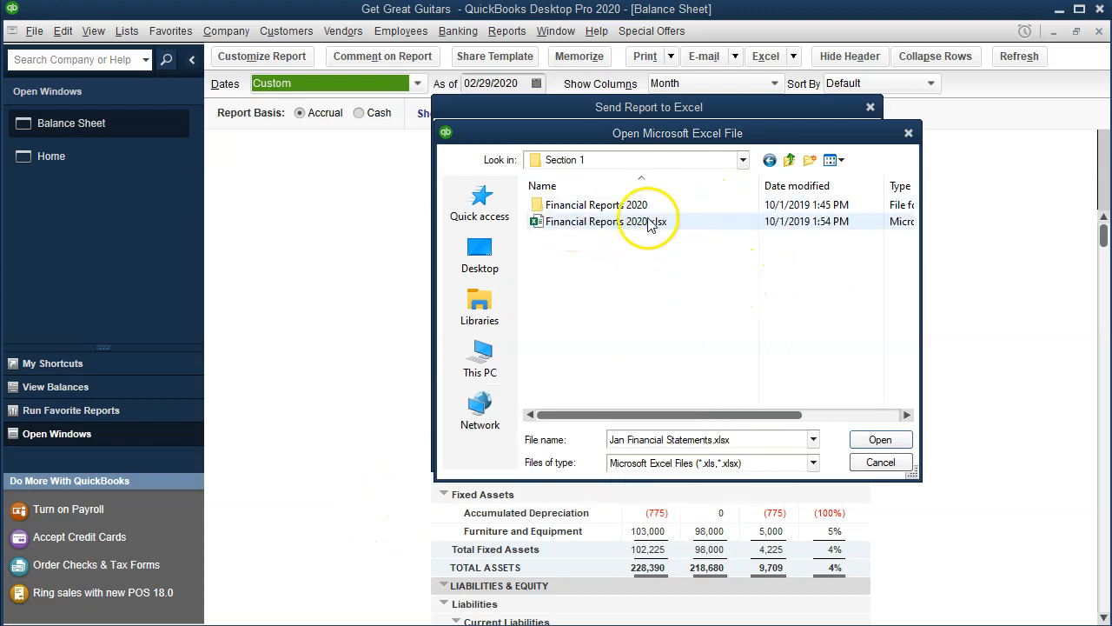
{"action": "left_click", "coordinate": [485, 265]}
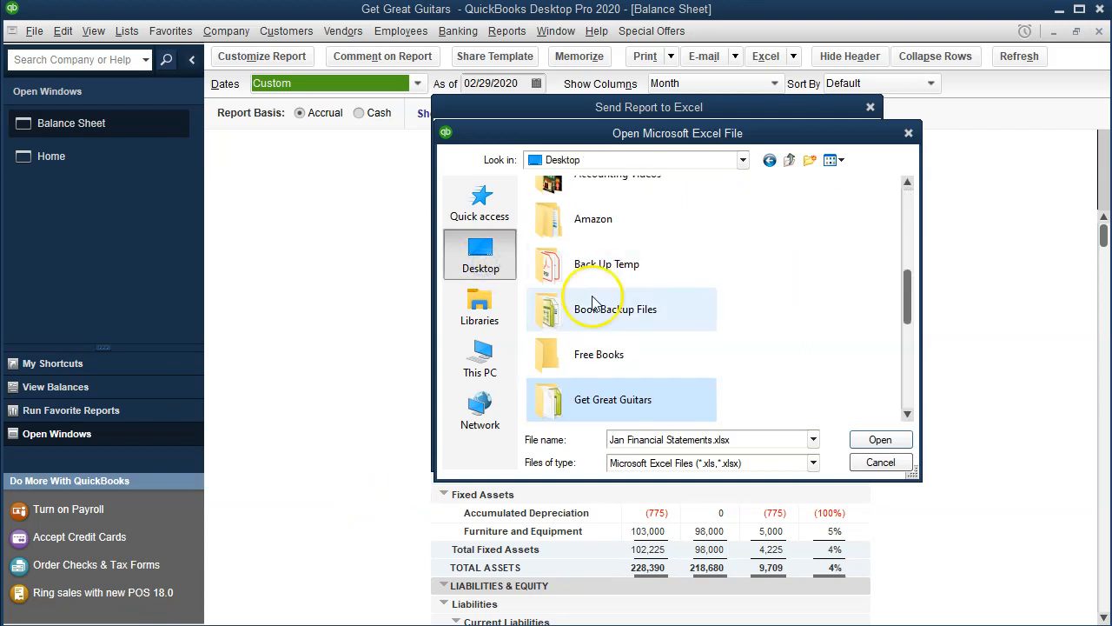
{"action": "double_click", "coordinate": [634, 404]}
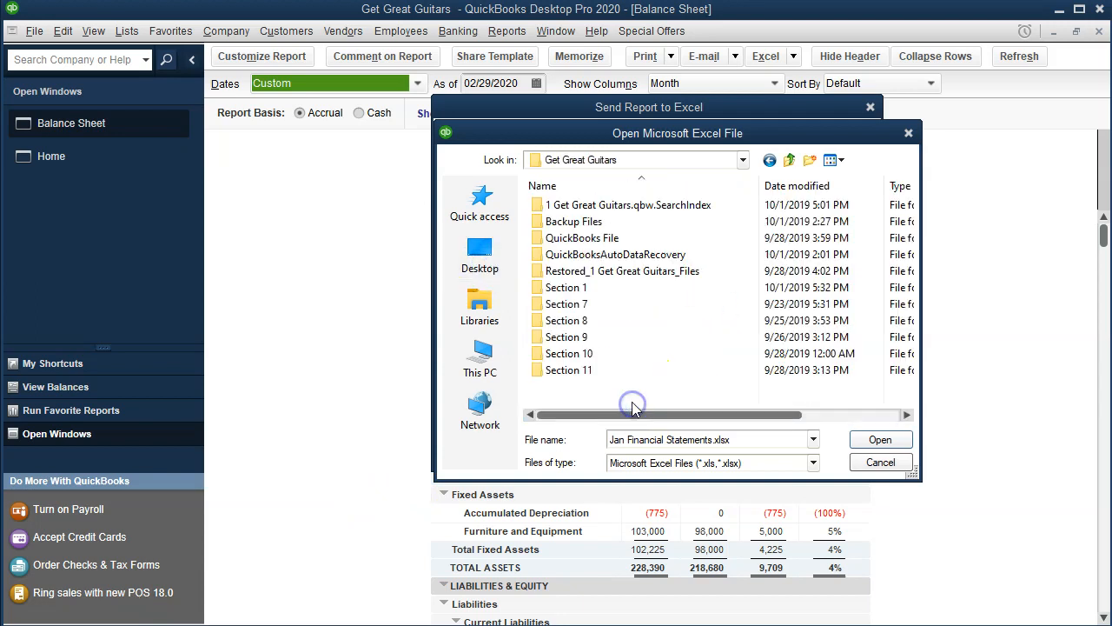
{"action": "left_click", "coordinate": [574, 289]}
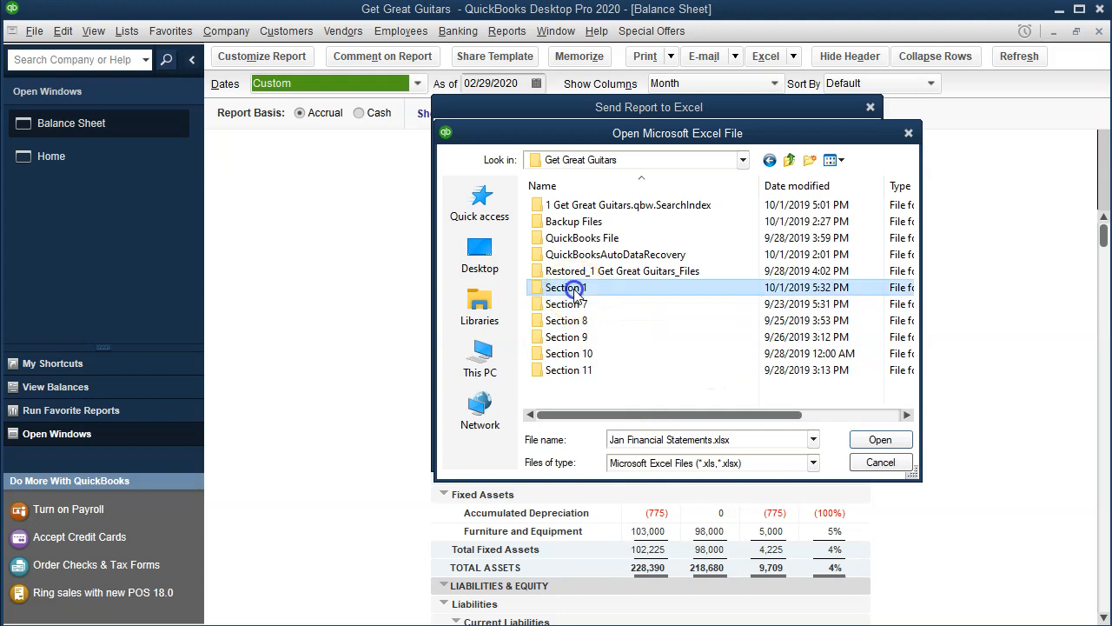
{"action": "double_click", "coordinate": [575, 290]}
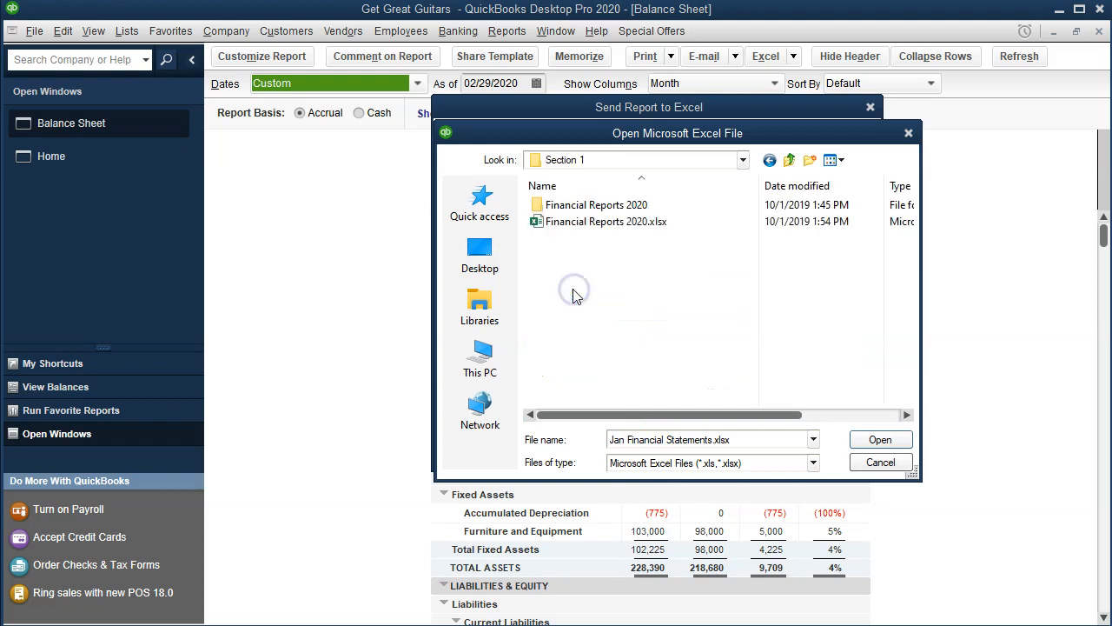
{"action": "double_click", "coordinate": [574, 224]}
{"action": "left_click", "coordinate": [580, 440]}
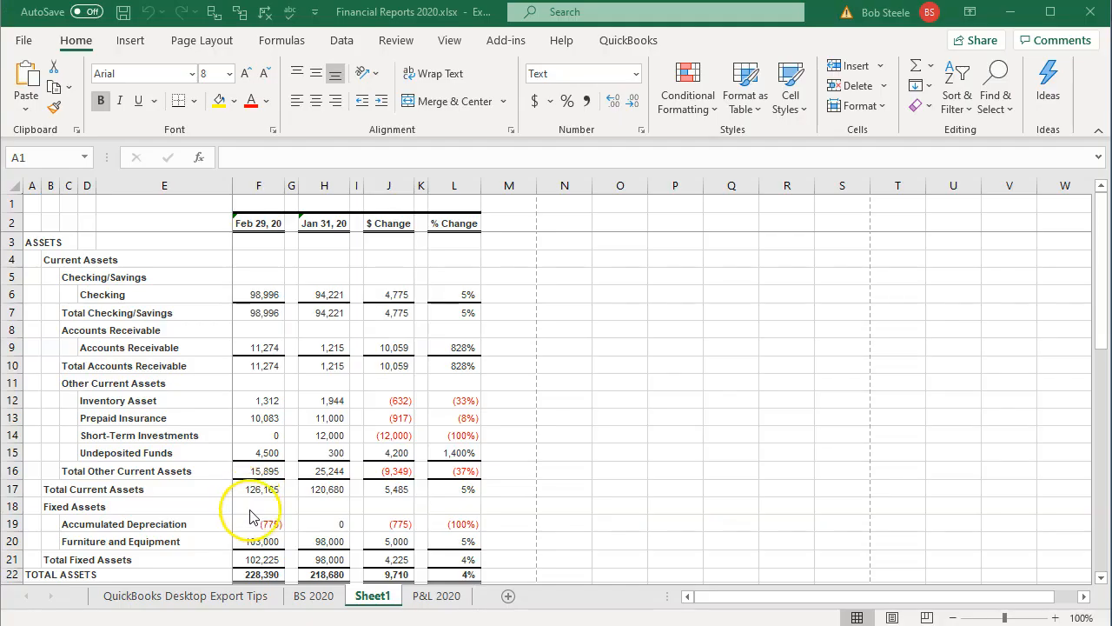
- In the exported Excel workbook, delete the QuickBooks Desktop Export Tips sheet and move Sheet1 after P&L 2020
{"action": "left_click", "coordinate": [217, 597]}
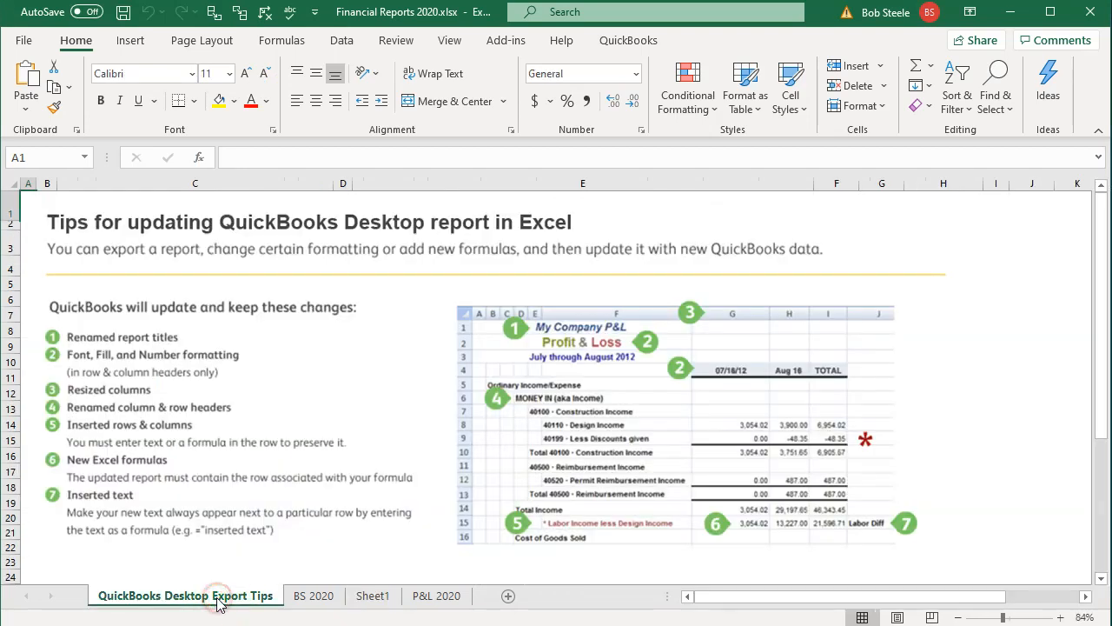
{"action": "right_click", "coordinate": [217, 597]}
{"action": "left_click", "coordinate": [252, 383]}
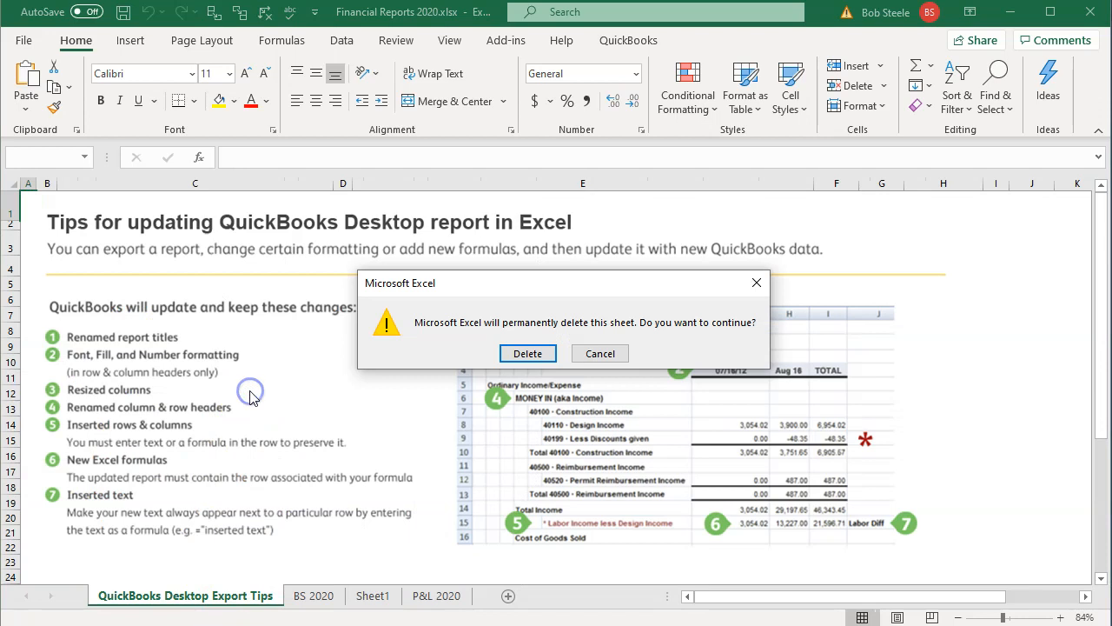
{"action": "left_click", "coordinate": [525, 354]}
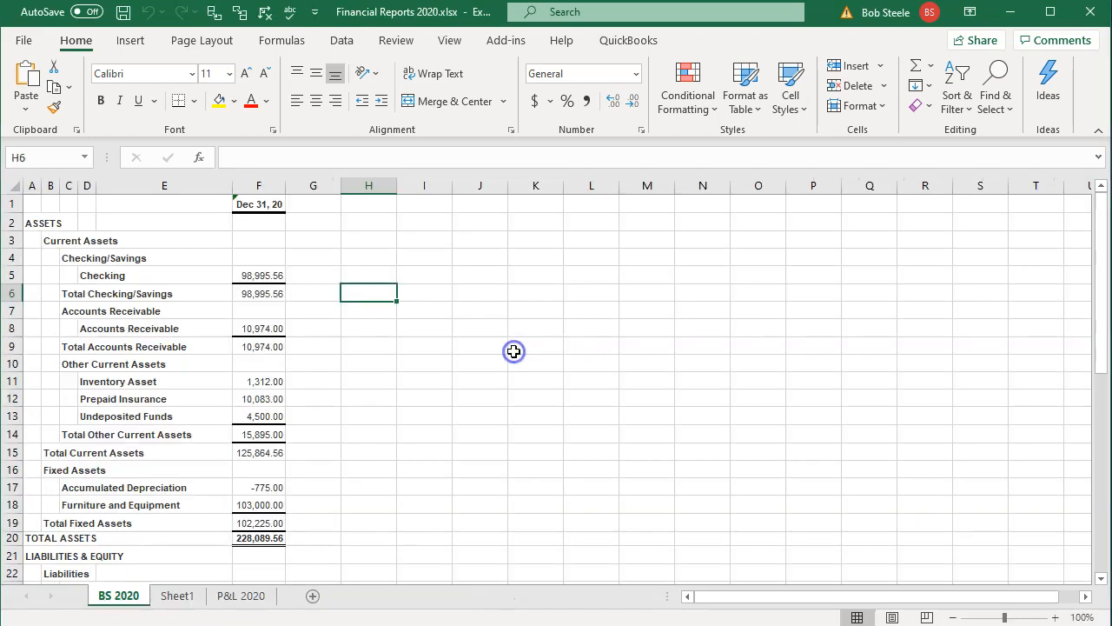
{"action": "left_click", "coordinate": [178, 596]}
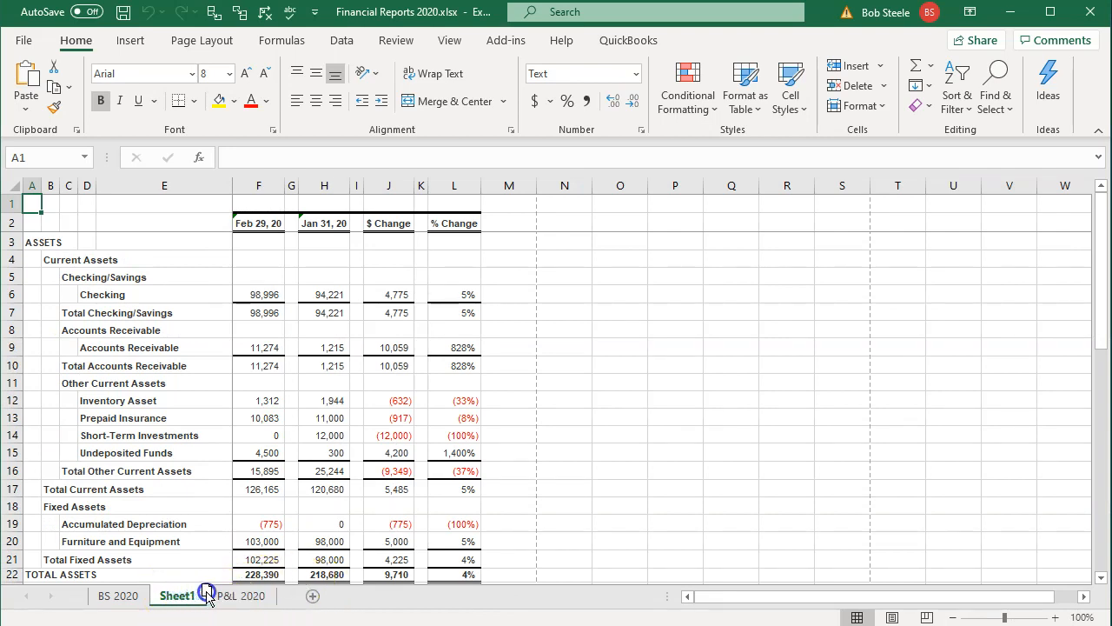
{"action": "left_click_drag", "start_coordinate": [292, 594], "coordinate": [293, 596]}
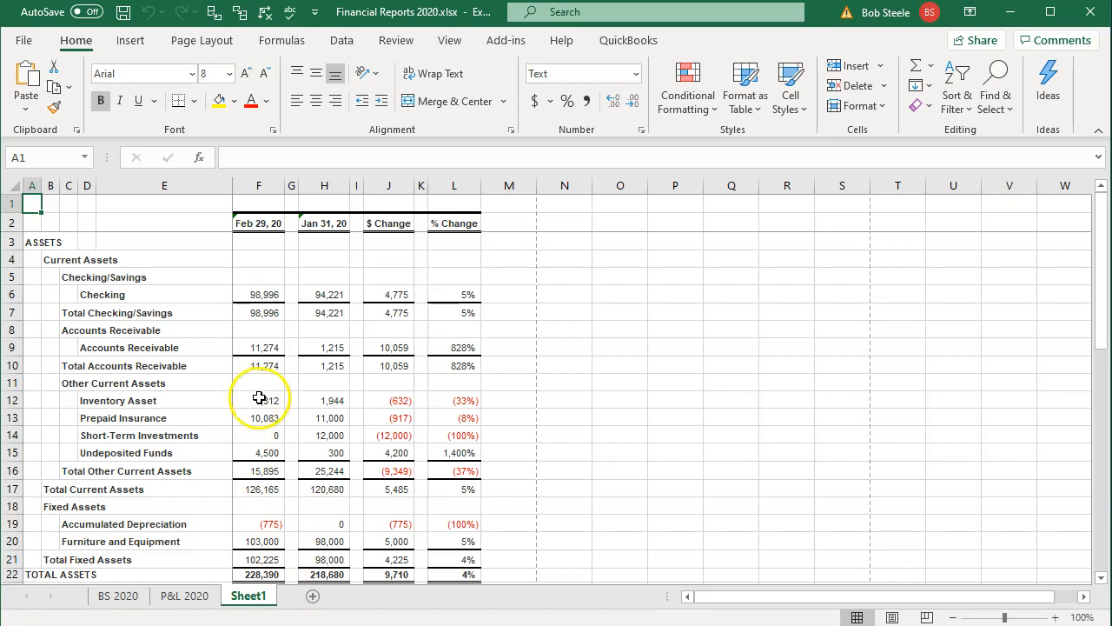
- Show Sheet1 in Page Layout view, accepting the unfreezing of its panes, and remove the window split
{"action": "left_click", "coordinate": [892, 617]}
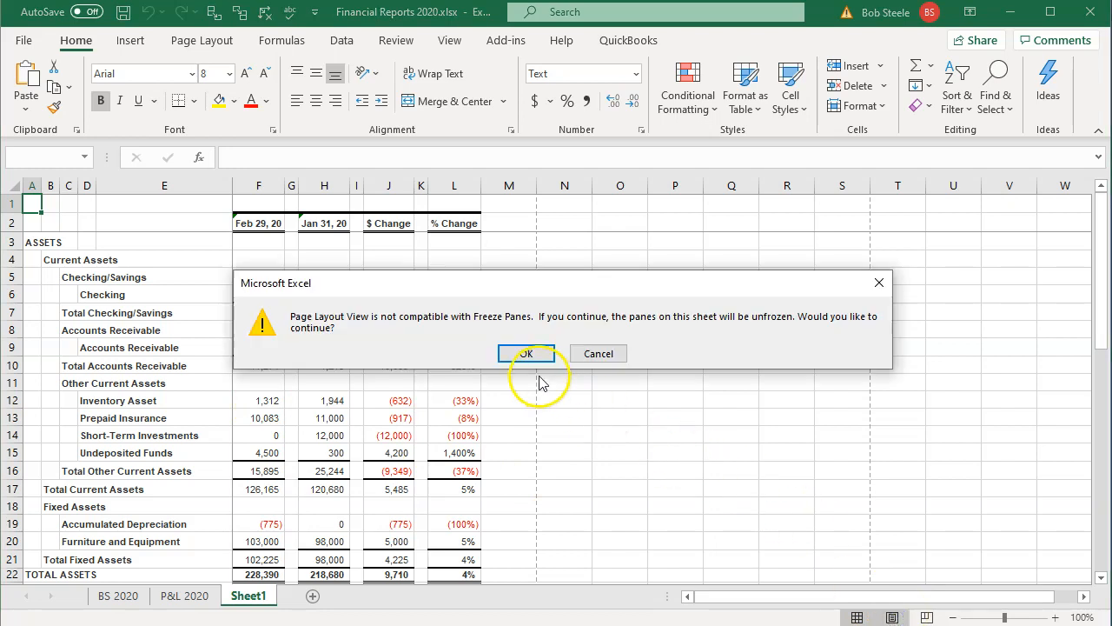
{"action": "left_click", "coordinate": [526, 351]}
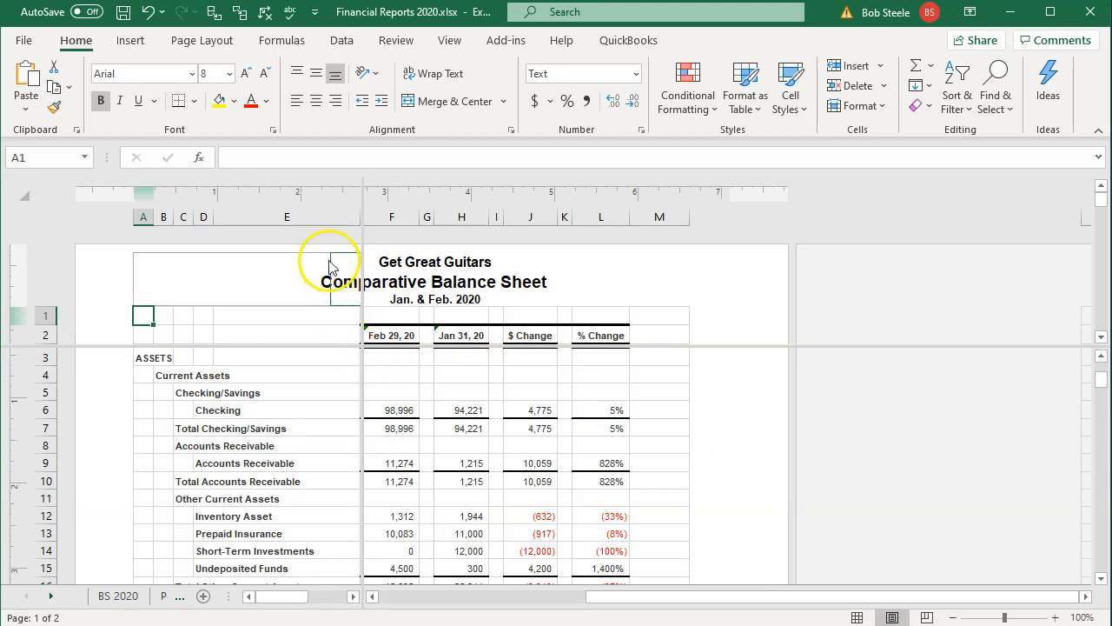
{"action": "left_click", "coordinate": [446, 42]}
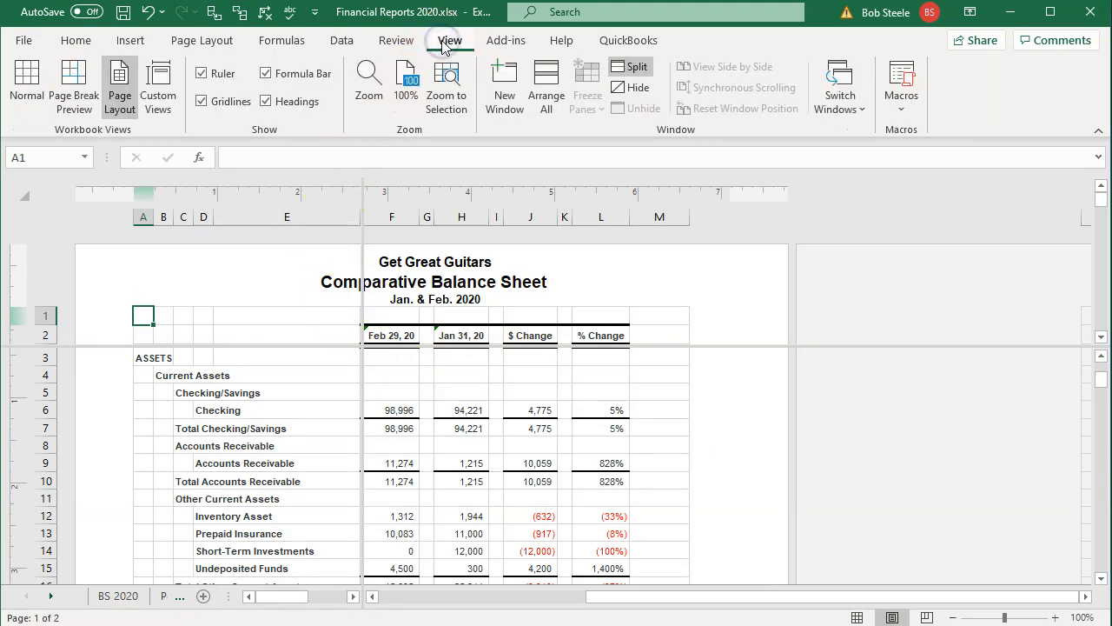
{"action": "left_click", "coordinate": [634, 68]}
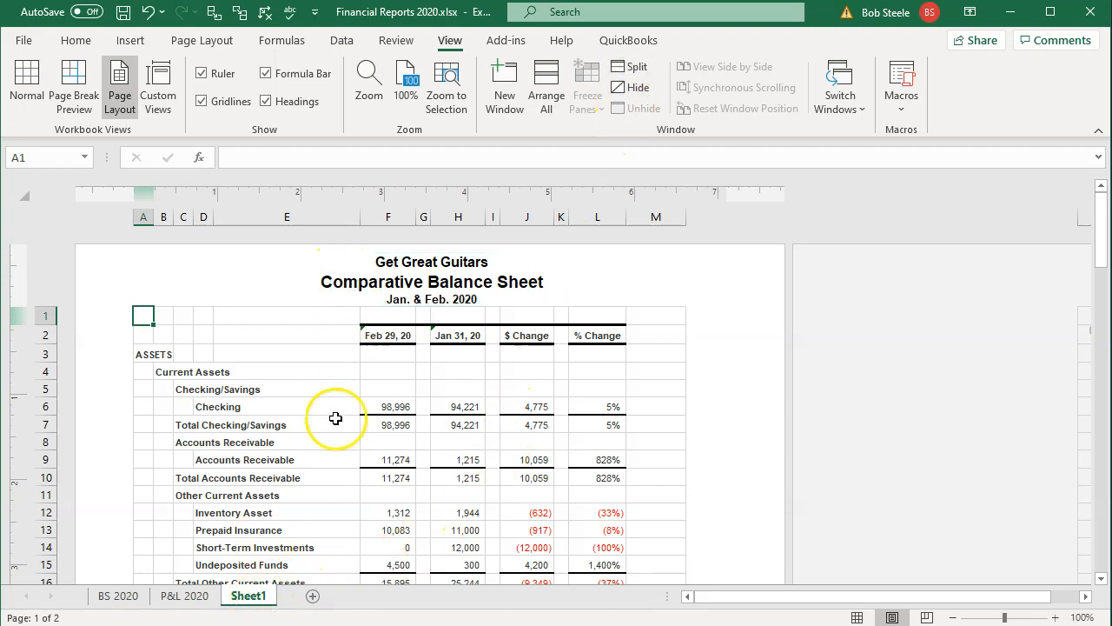
- Rename Sheet1 as "Comp BS 2020"
{"action": "double_click", "coordinate": [251, 596]}
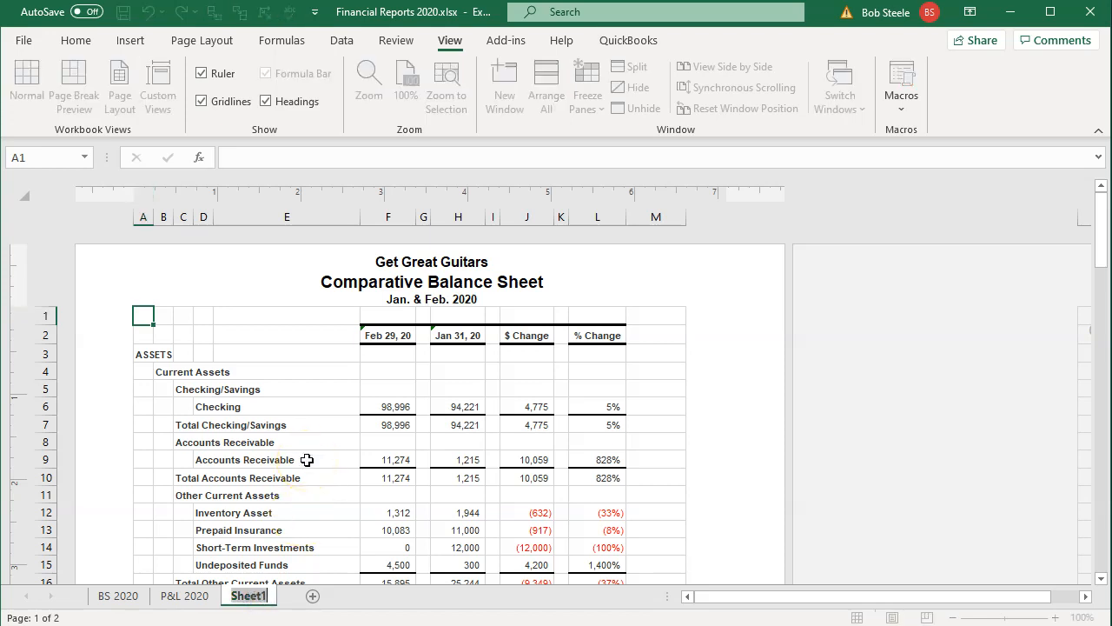
{"action": "type", "text": "Comp BS"}
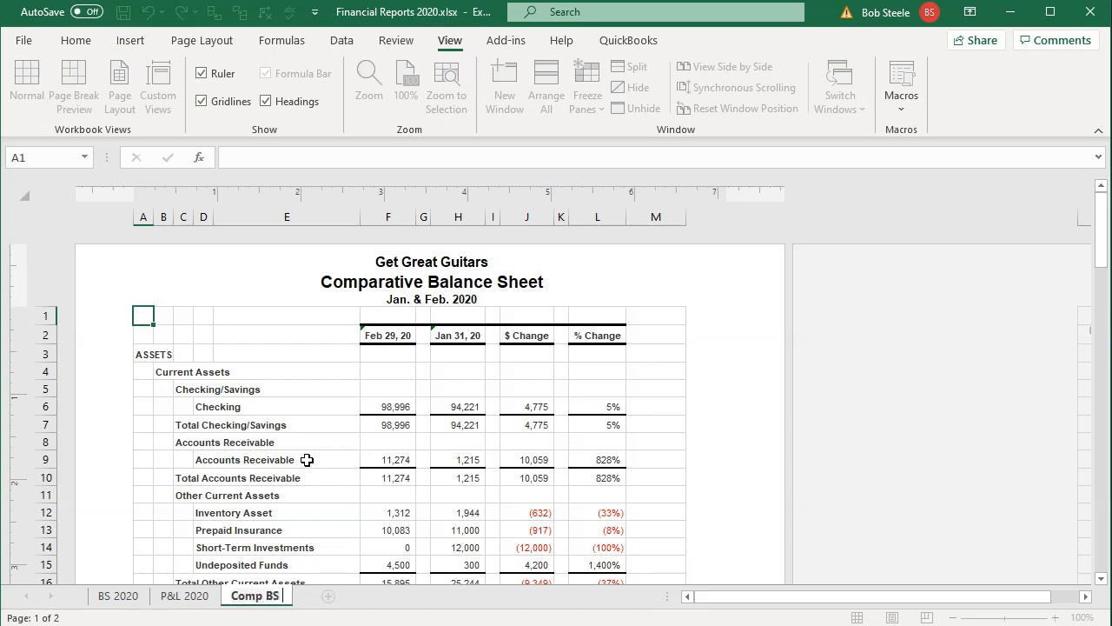
{"action": "type", "text": " 2020"}
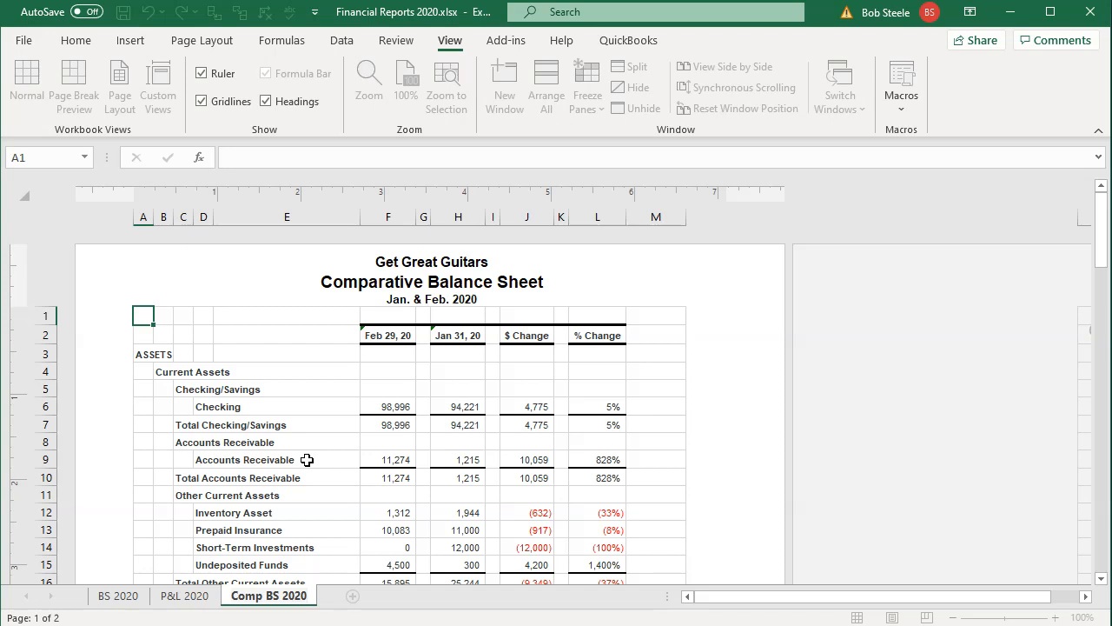
{"action": "left_click", "coordinate": [307, 459]}
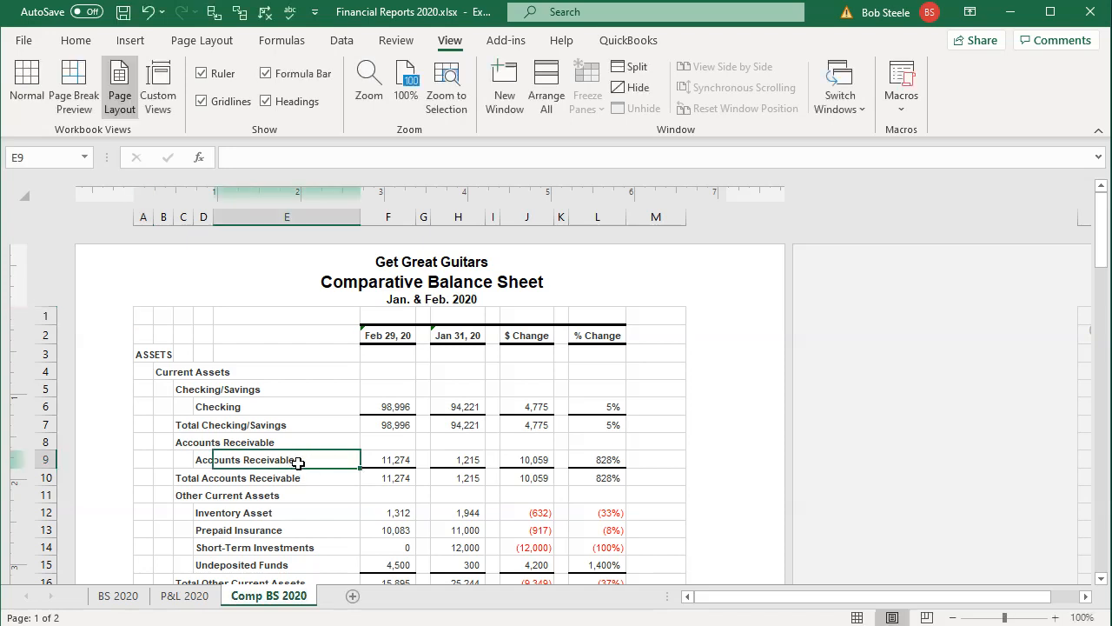
- Return to Normal view and review the comparative balance sheet down to total liabilities and equity, plus the workbook's other report sheets
{"action": "left_click", "coordinate": [856, 617]}
{"action": "left_click", "coordinate": [454, 432]}
{"action": "scroll", "coordinate": [457, 443], "scroll_direction": "down", "scroll_amount": 2}
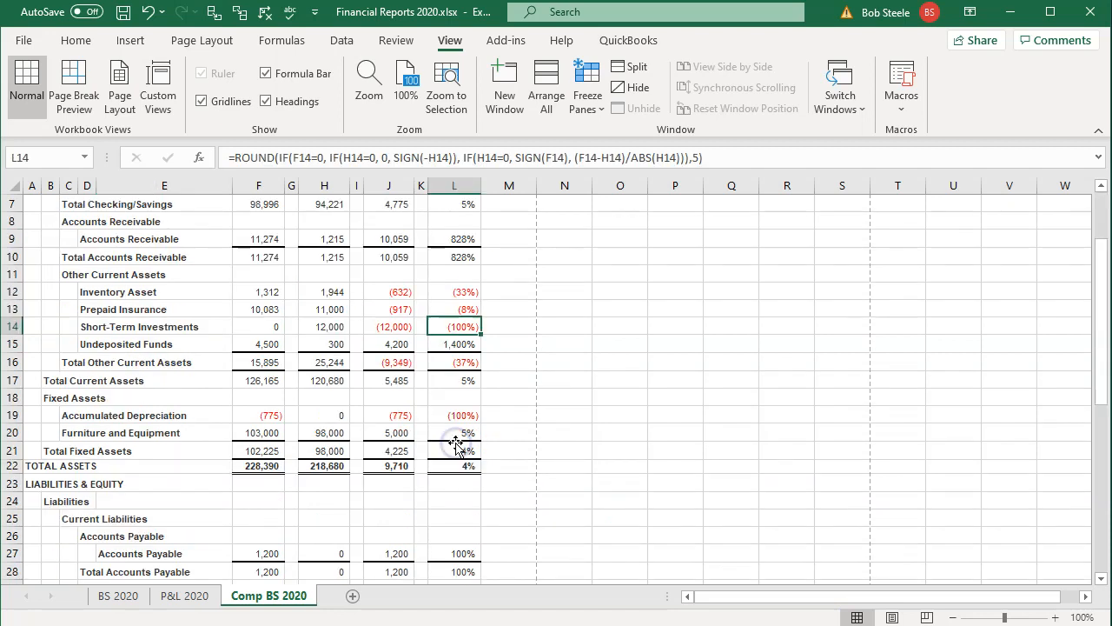
{"action": "scroll", "coordinate": [456, 444], "scroll_direction": "down", "scroll_amount": 8}
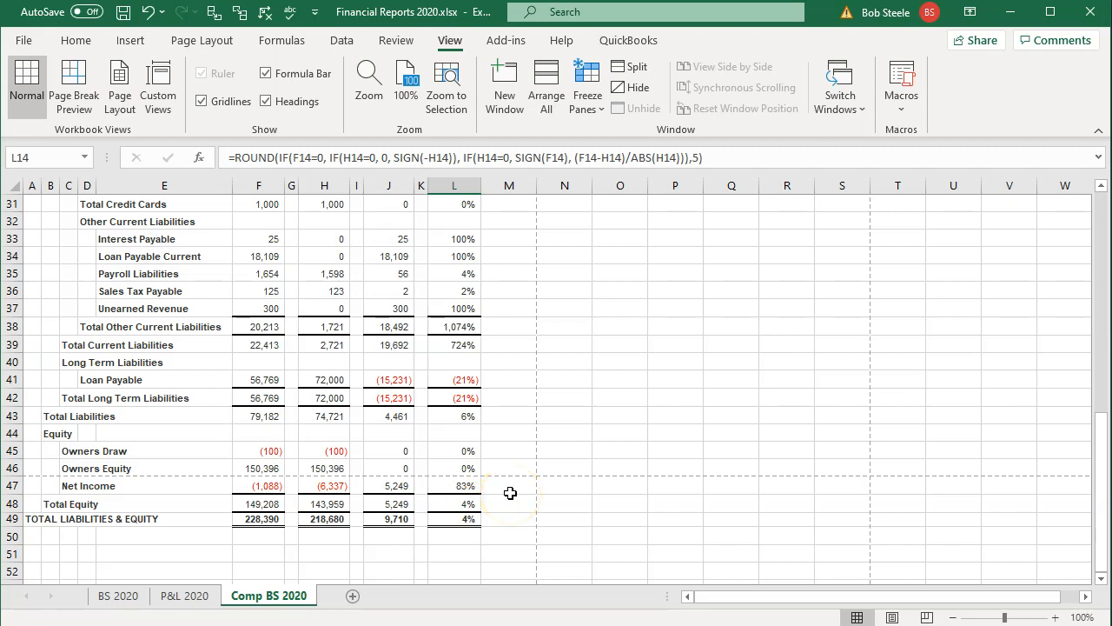
{"action": "scroll", "coordinate": [510, 493], "scroll_direction": "up", "scroll_amount": 10}
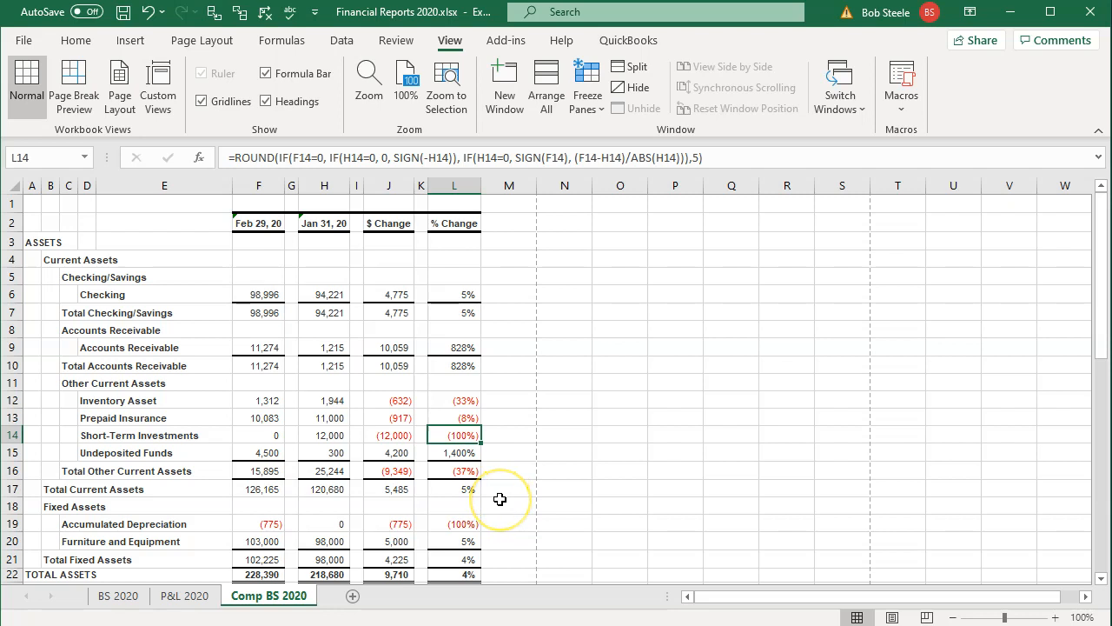
{"action": "left_click", "coordinate": [117, 596]}
{"action": "left_click", "coordinate": [208, 598]}
{"action": "left_click", "coordinate": [248, 596]}
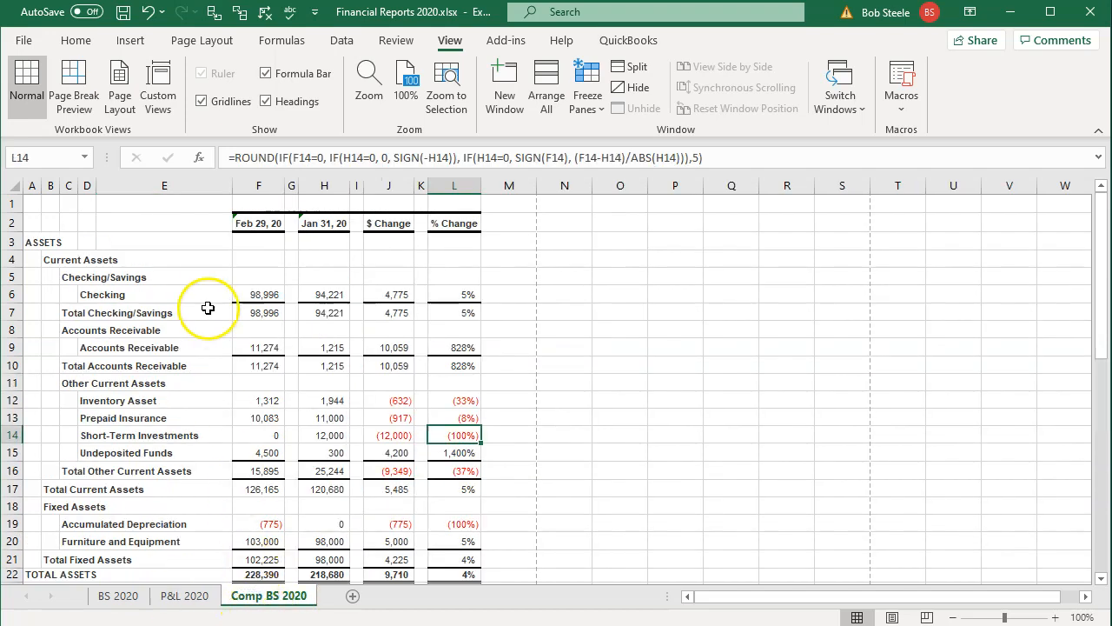
- Set the print scope to the entire workbook, check the preview pages, and print it to CutePDF Writer
{"action": "left_click", "coordinate": [24, 40]}
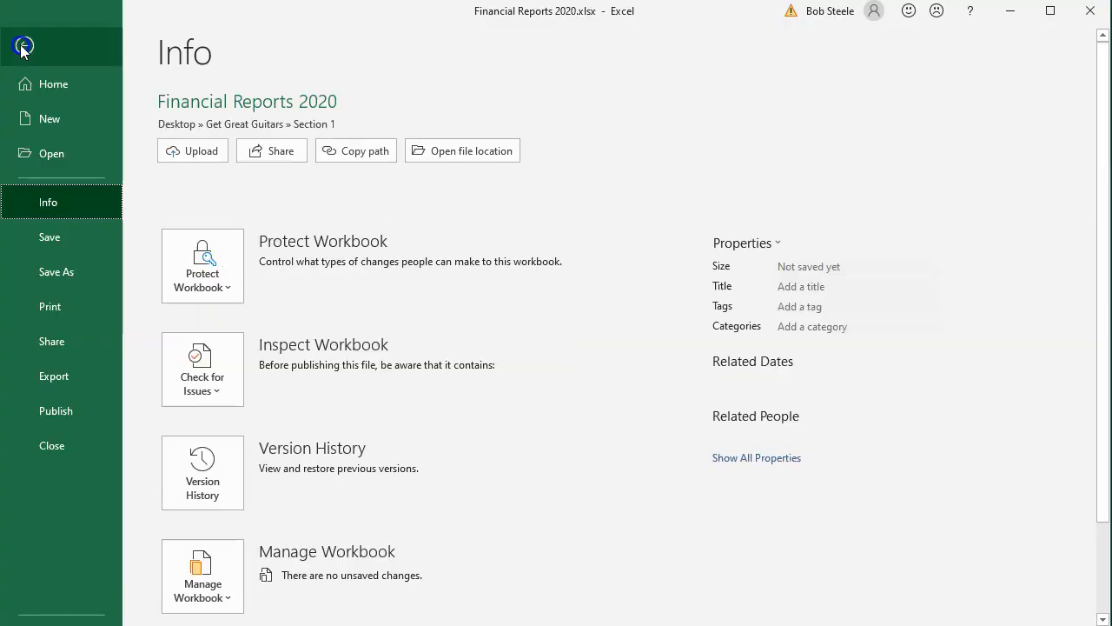
{"action": "left_click", "coordinate": [88, 308]}
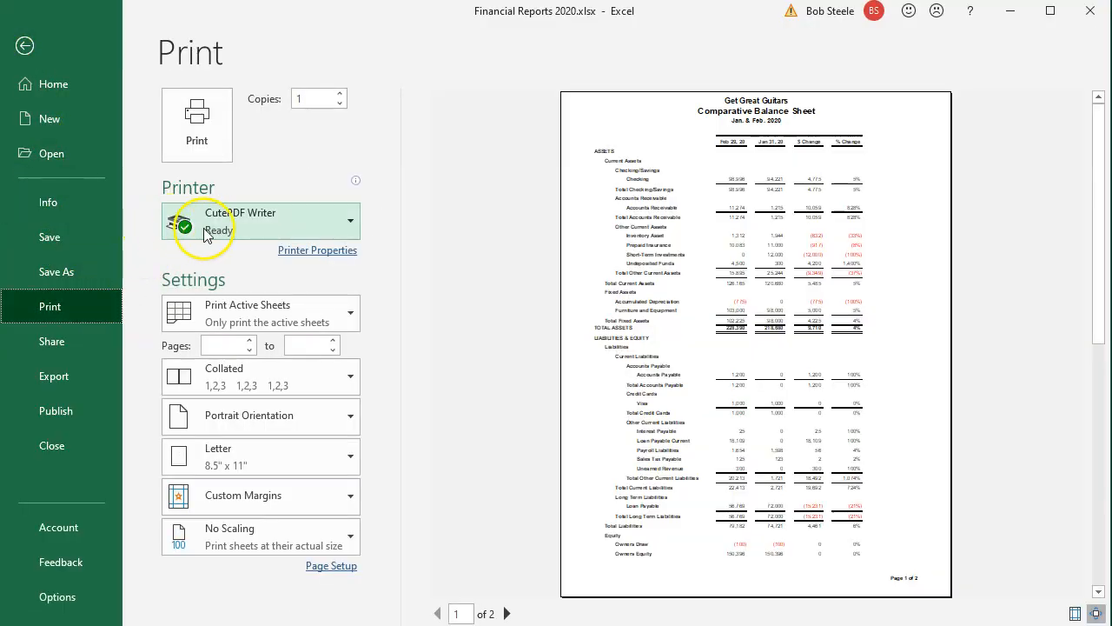
{"action": "left_click", "coordinate": [344, 316]}
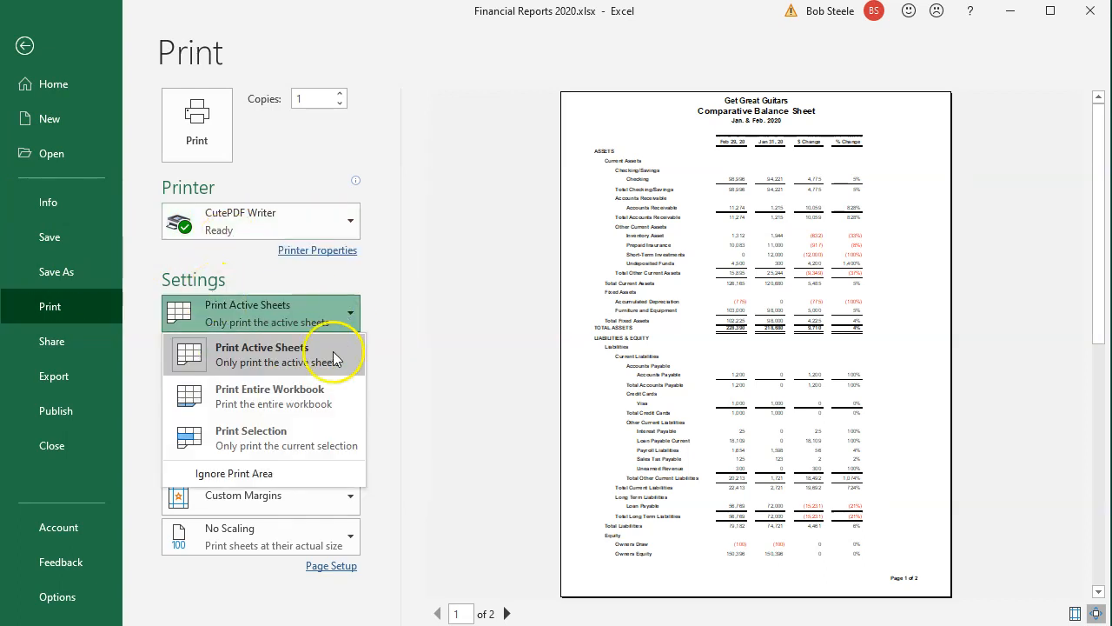
{"action": "left_click", "coordinate": [327, 412]}
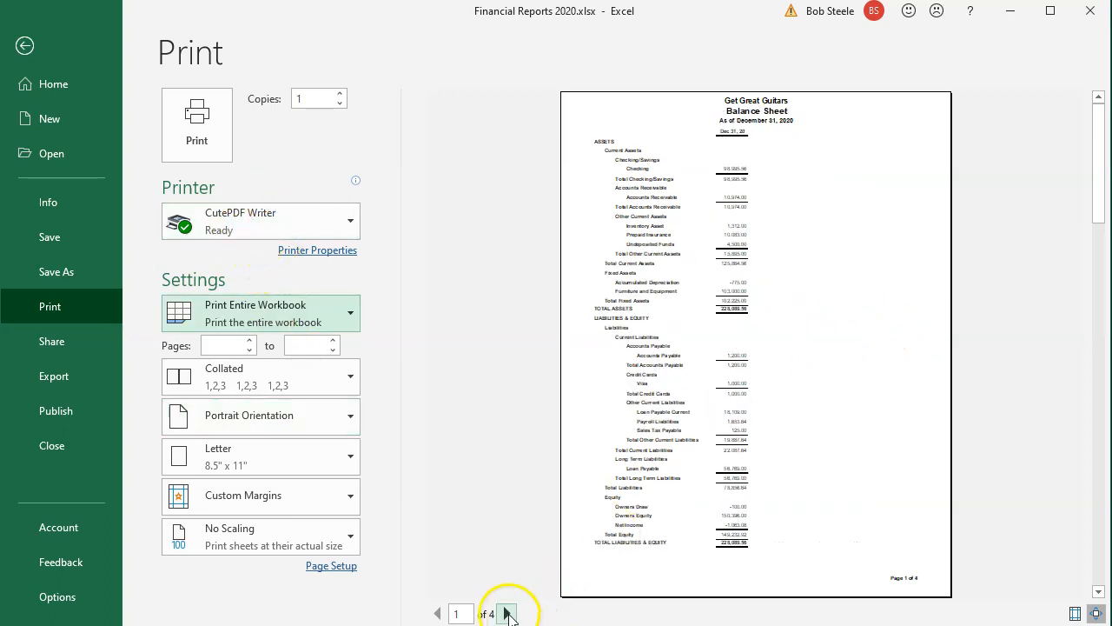
{"action": "left_click", "coordinate": [508, 614]}
{"action": "left_click", "coordinate": [509, 614]}
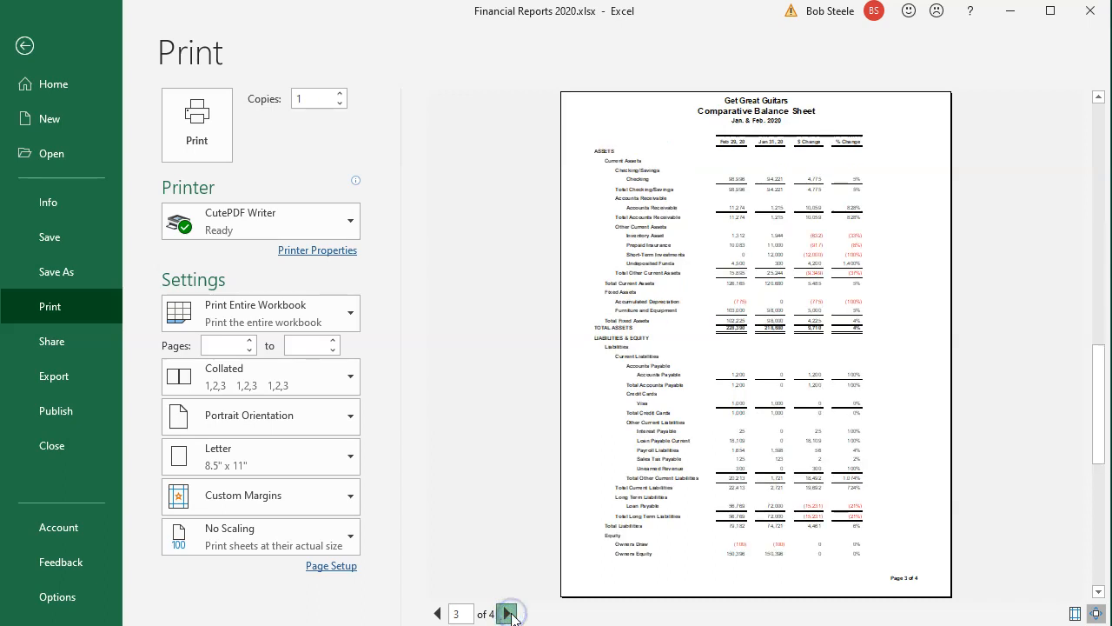
{"action": "left_click", "coordinate": [509, 615]}
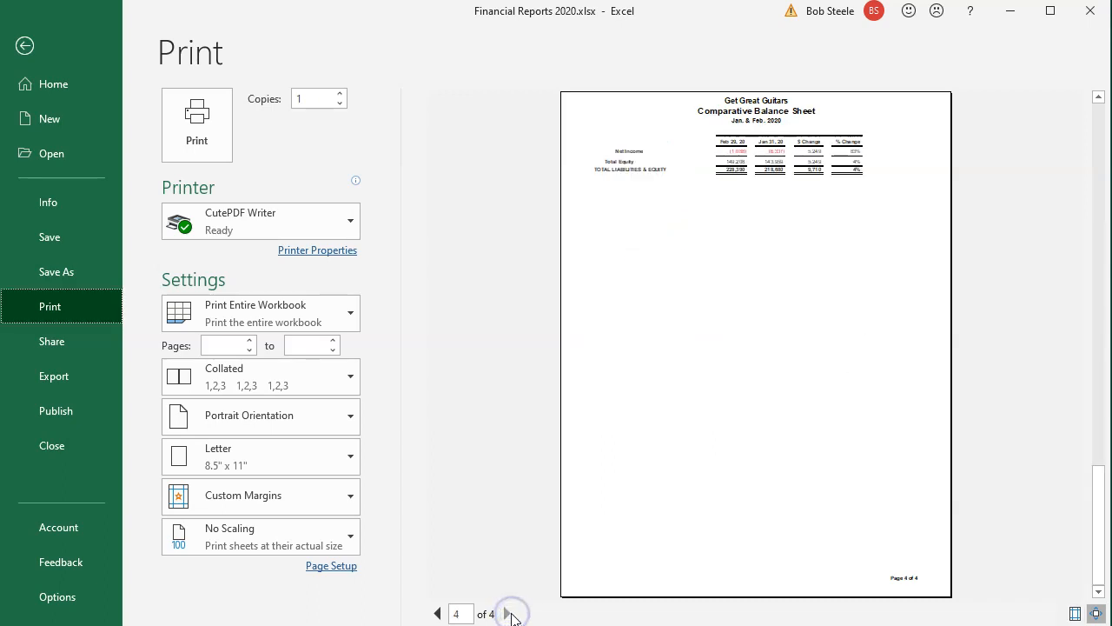
{"action": "left_click", "coordinate": [197, 121]}
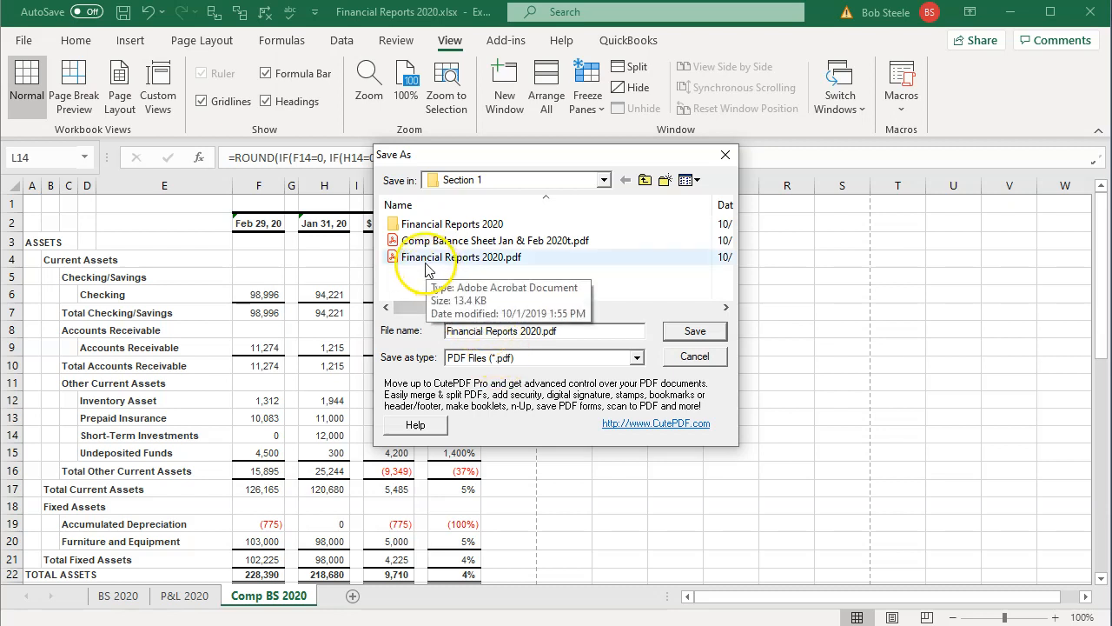
- Save the printed workbook as Financial Reports 2020.pdf in the Section 1 folder, replacing the existing file, and open that PDF
{"action": "left_click", "coordinate": [678, 334]}
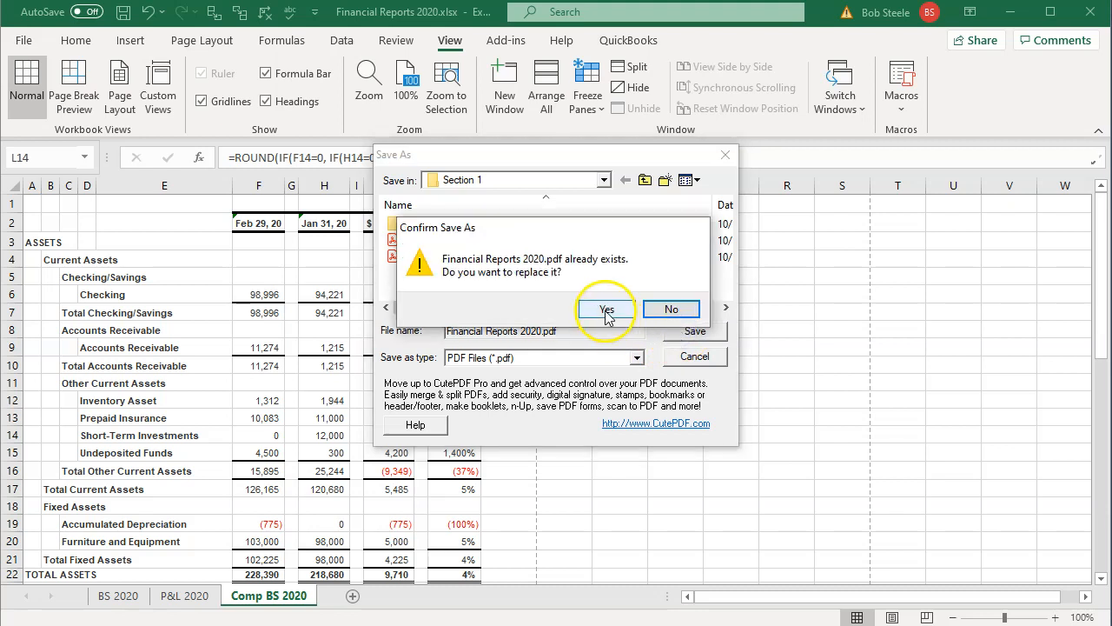
{"action": "left_click", "coordinate": [607, 310]}
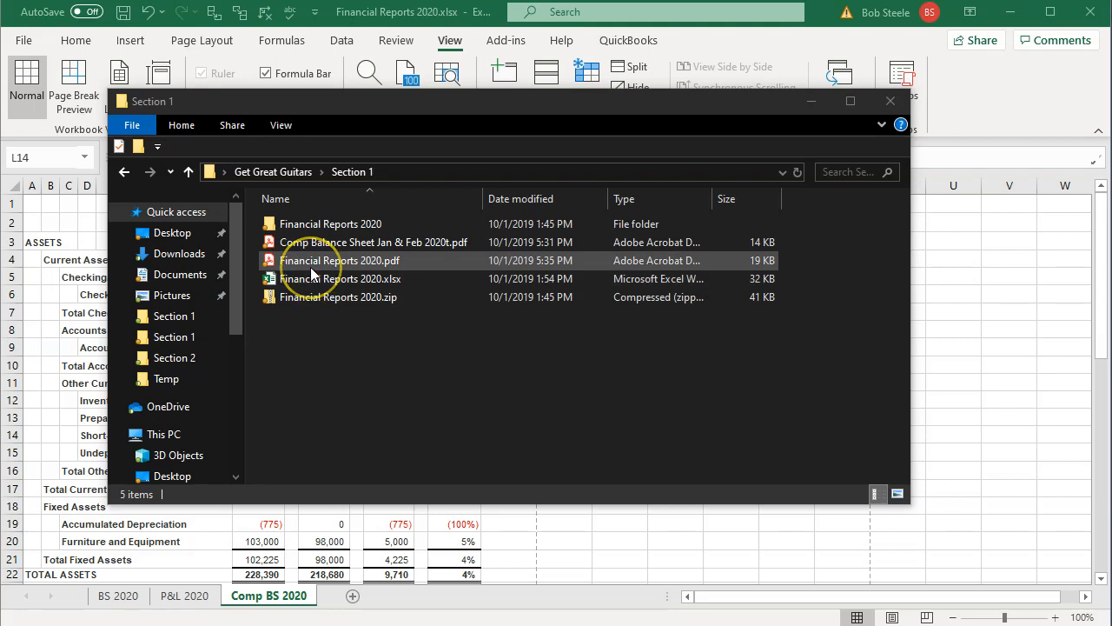
{"action": "left_click", "coordinate": [312, 271]}
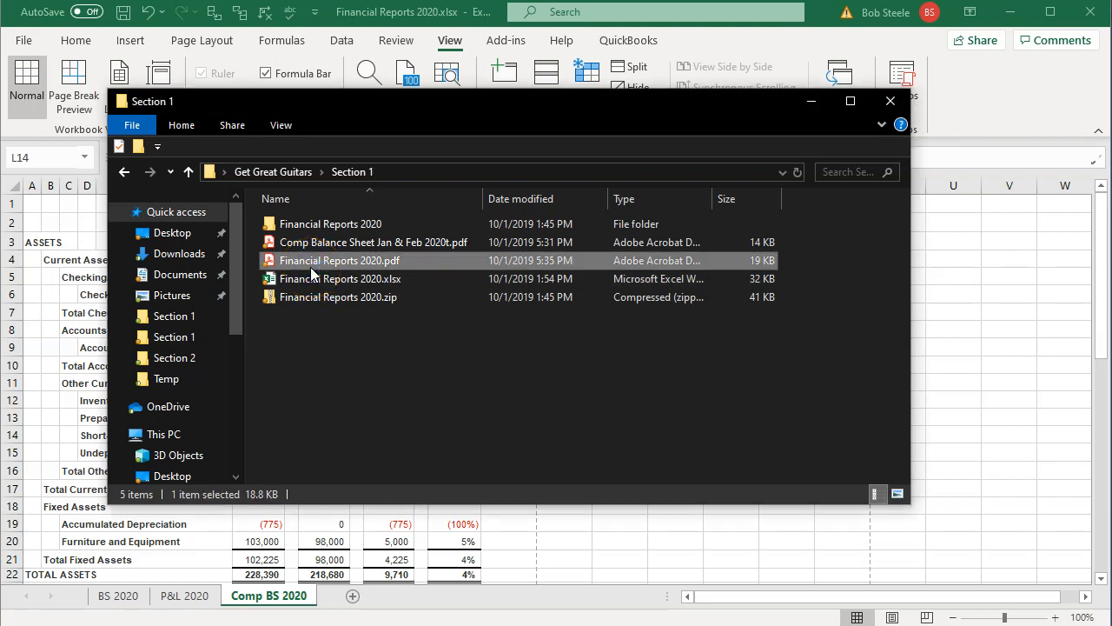
{"action": "double_click", "coordinate": [311, 271]}
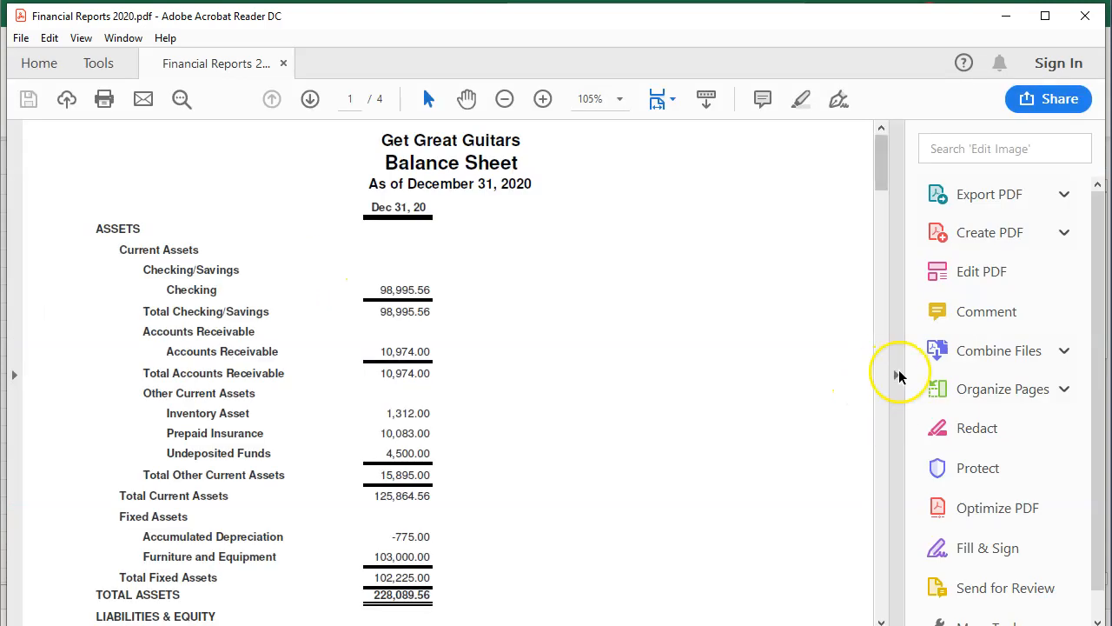
- Collapse the tools pane, review the PDF's pages through the comparative balance sheet's total liabilities and equity, and close the document
{"action": "left_click", "coordinate": [898, 375]}
{"action": "scroll", "coordinate": [821, 393], "scroll_direction": "down", "scroll_amount": 5}
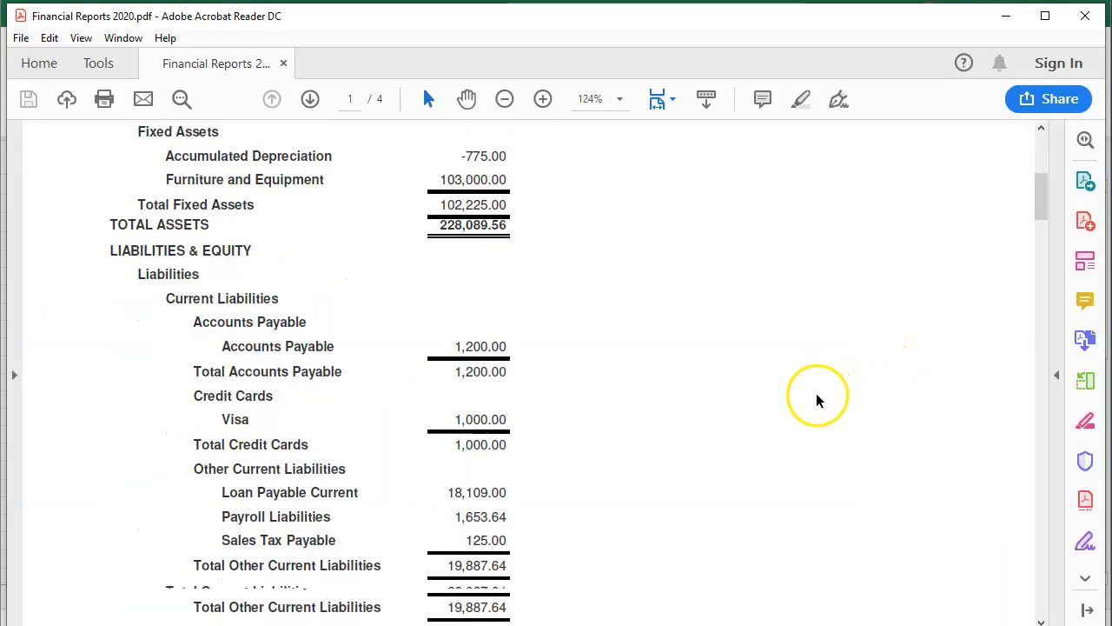
{"action": "scroll", "coordinate": [817, 400], "scroll_direction": "down", "scroll_amount": 15}
{"action": "scroll", "coordinate": [812, 394], "scroll_direction": "down", "scroll_amount": 8}
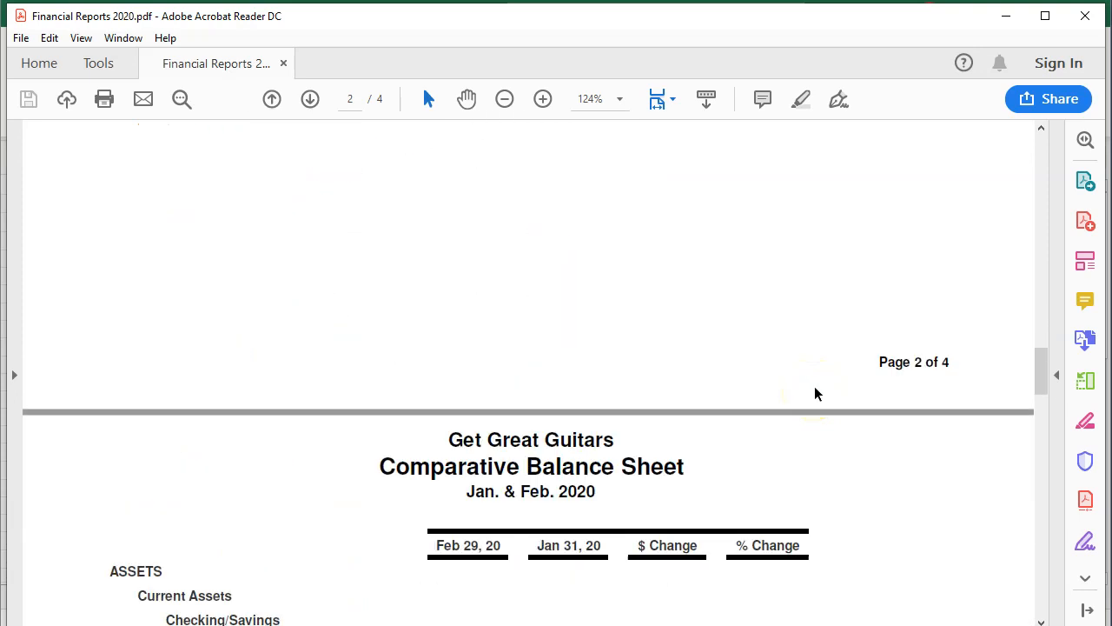
{"action": "scroll", "coordinate": [814, 394], "scroll_direction": "down", "scroll_amount": 10}
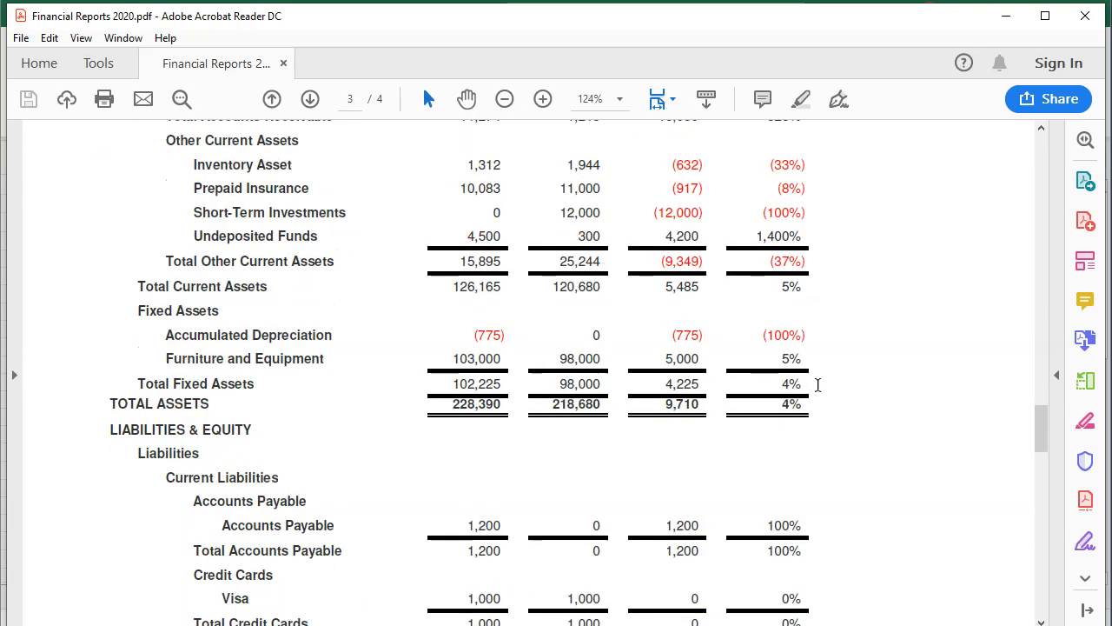
{"action": "scroll", "coordinate": [817, 385], "scroll_direction": "down", "scroll_amount": 10}
{"action": "scroll", "coordinate": [821, 372], "scroll_direction": "down", "scroll_amount": 6}
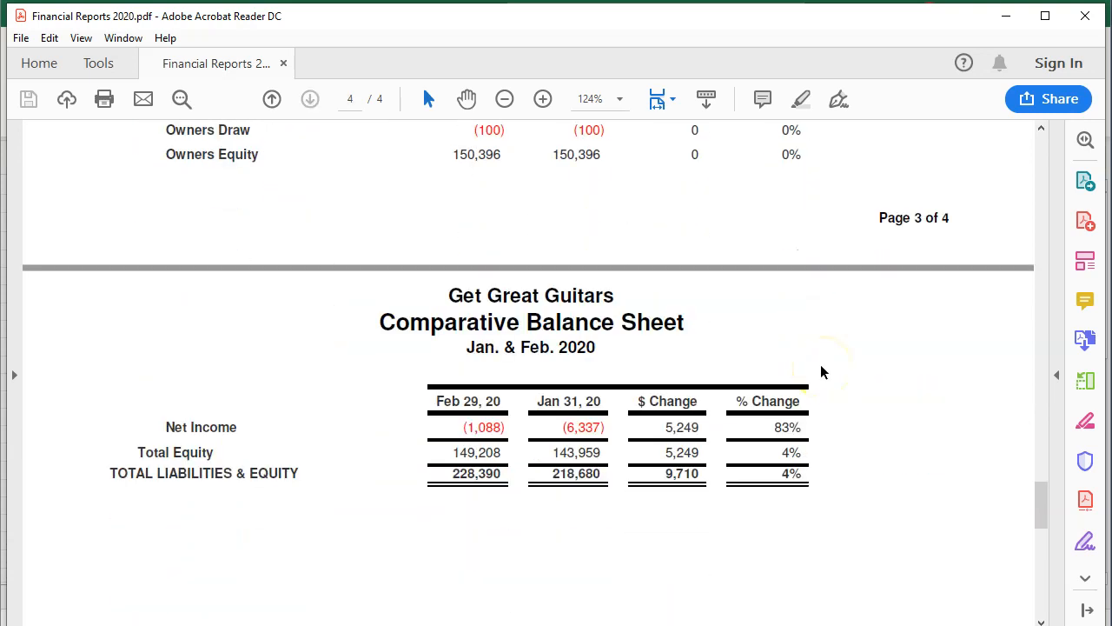
{"action": "left_click", "coordinate": [1086, 15]}
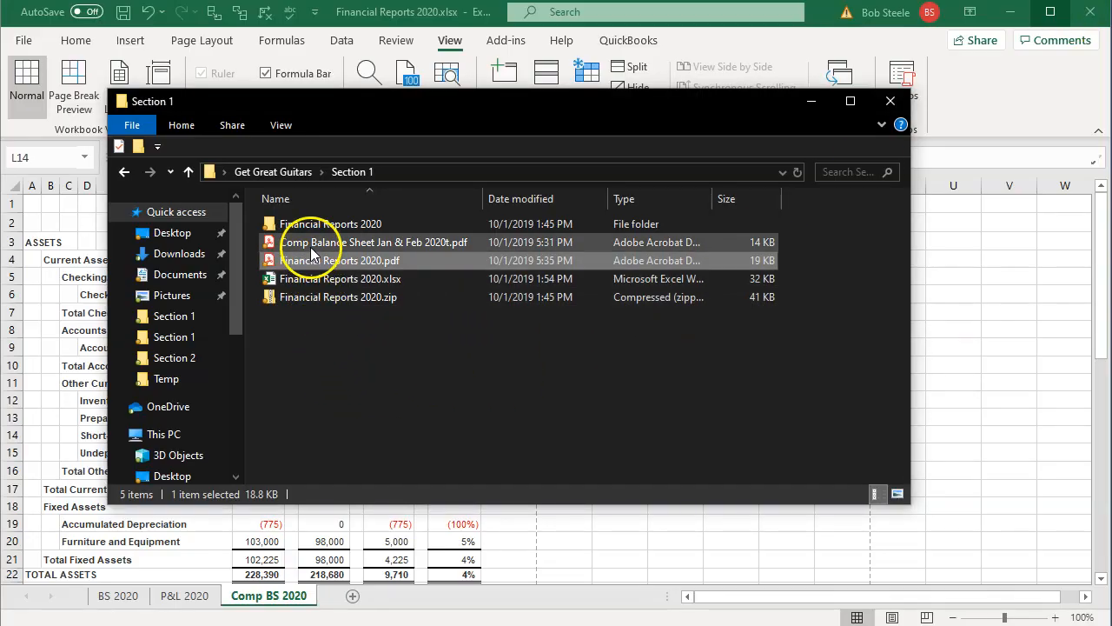
- Move Comp Balance Sheet Jan & Feb 2020t.pdf into the Financial Reports 2020 folder, check the folder's contents, and return to Section 1
{"action": "left_click_drag", "start_coordinate": [308, 245], "coordinate": [312, 227]}
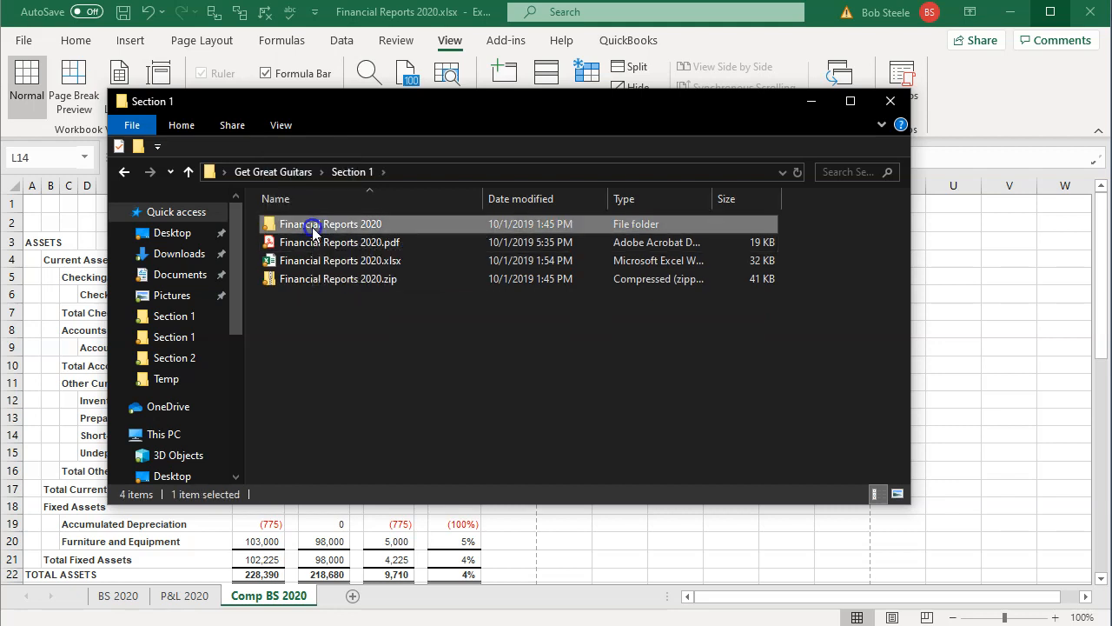
{"action": "double_click", "coordinate": [313, 227]}
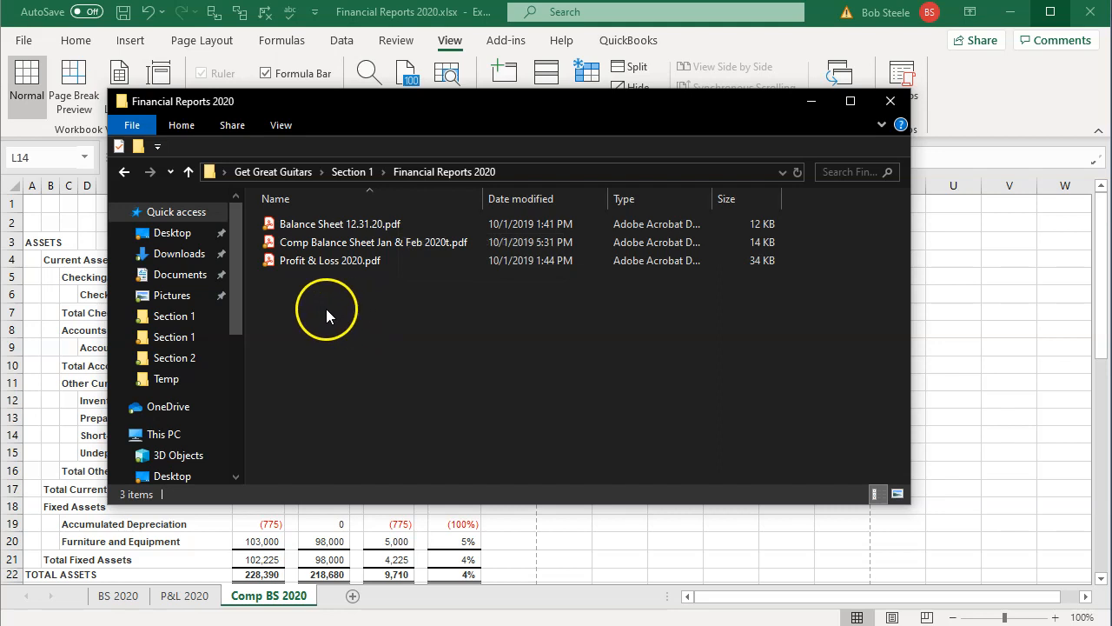
{"action": "left_click", "coordinate": [351, 173]}
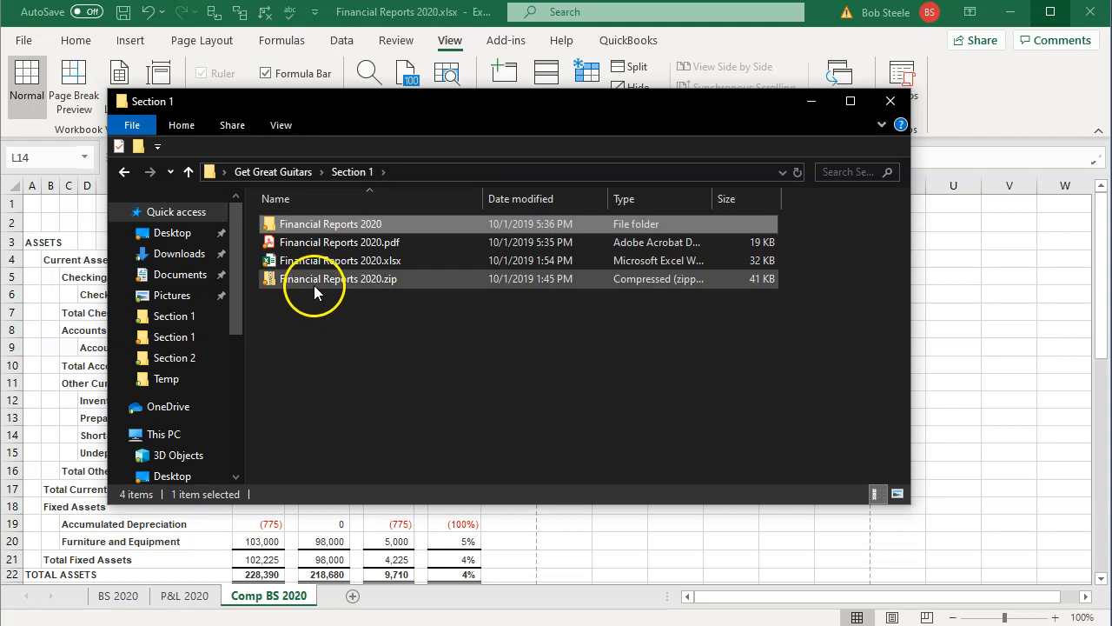
- Delete the old Financial Reports 2020.zip and compress the Financial Reports 2020 folder into a new zip file with the same name
{"action": "left_click", "coordinate": [314, 285]}
{"action": "key", "text": "Delete"}
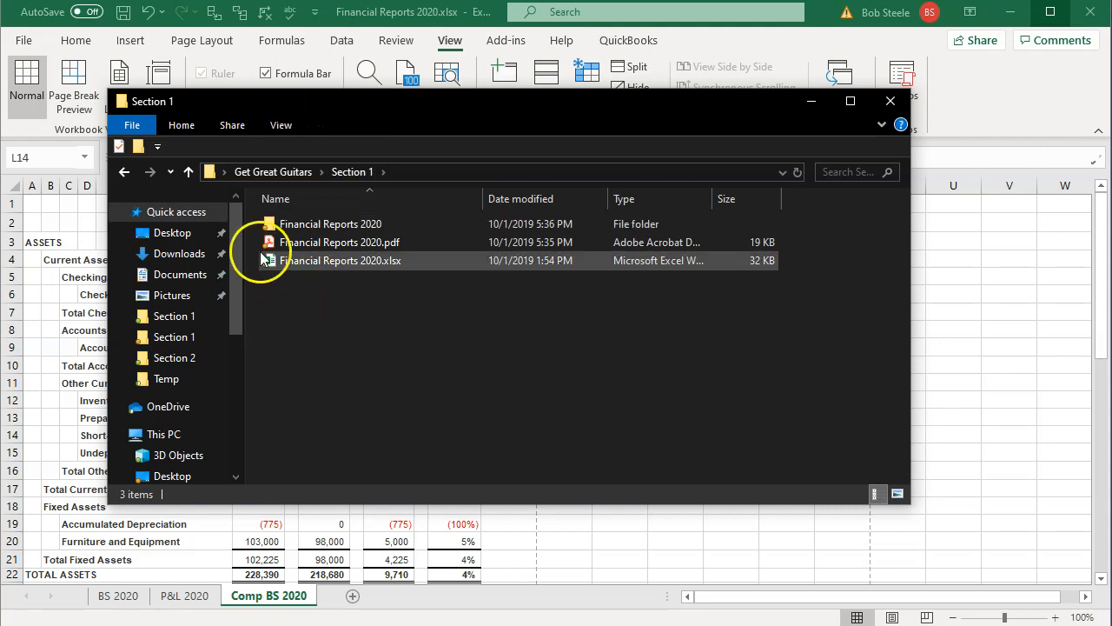
{"action": "left_click", "coordinate": [297, 224]}
{"action": "right_click", "coordinate": [297, 225]}
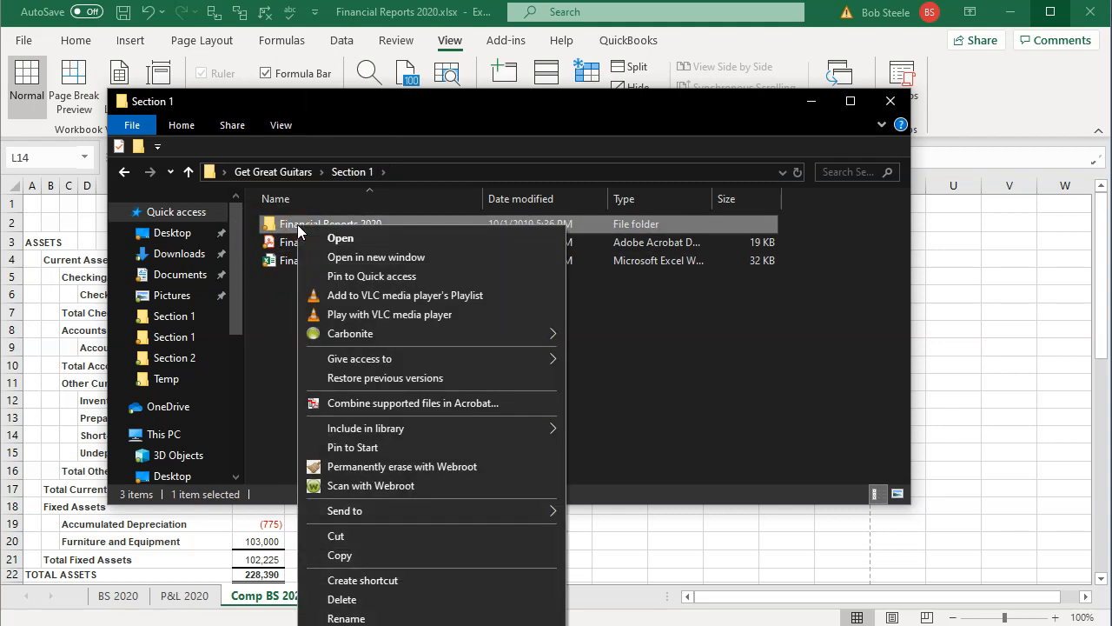
{"action": "mouse_move", "coordinate": [408, 510]}
{"action": "left_click", "coordinate": [608, 531]}
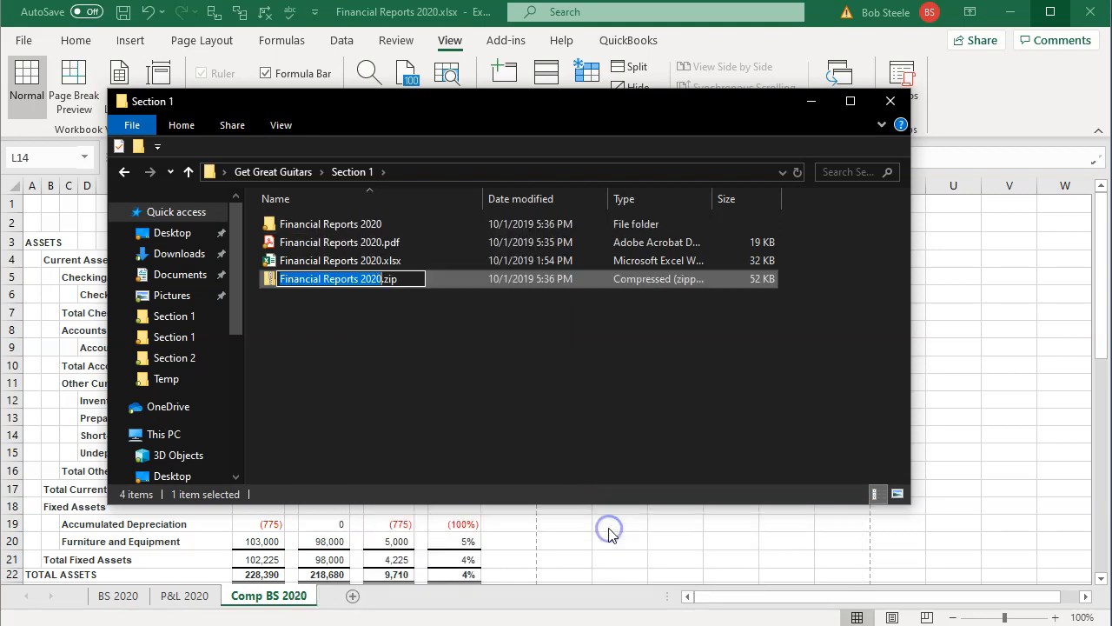
{"action": "left_click", "coordinate": [313, 339]}
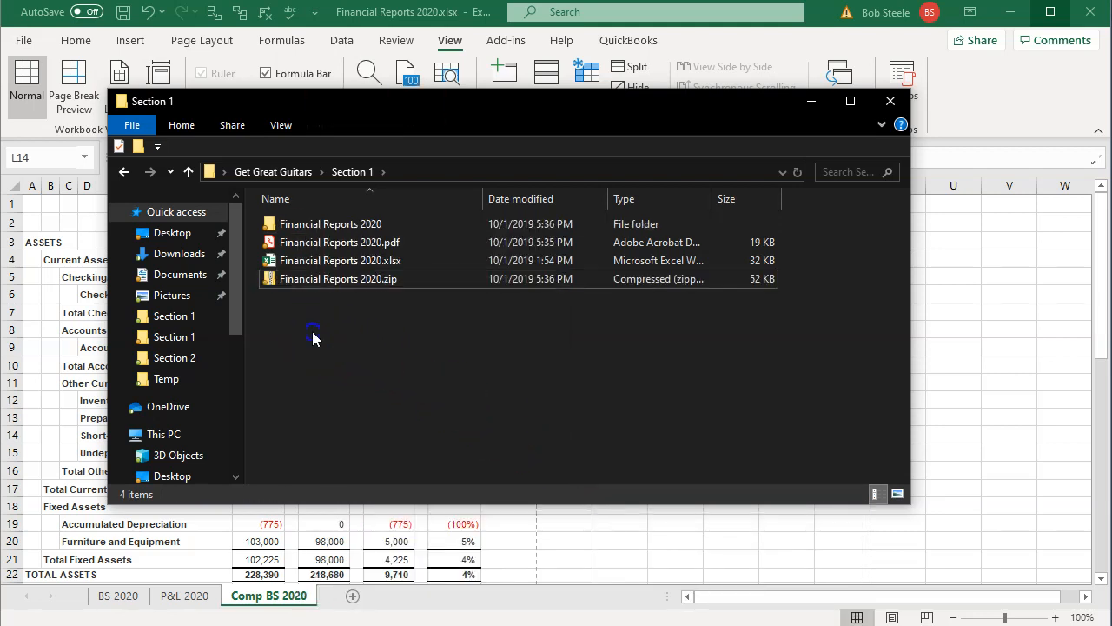
{"action": "left_click", "coordinate": [317, 249]}
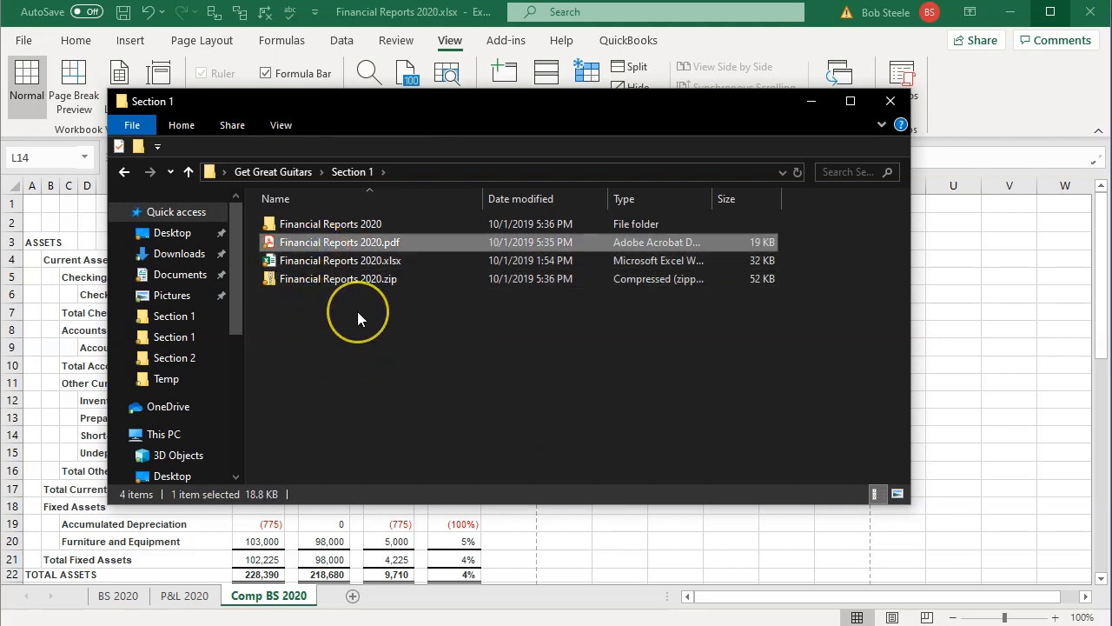